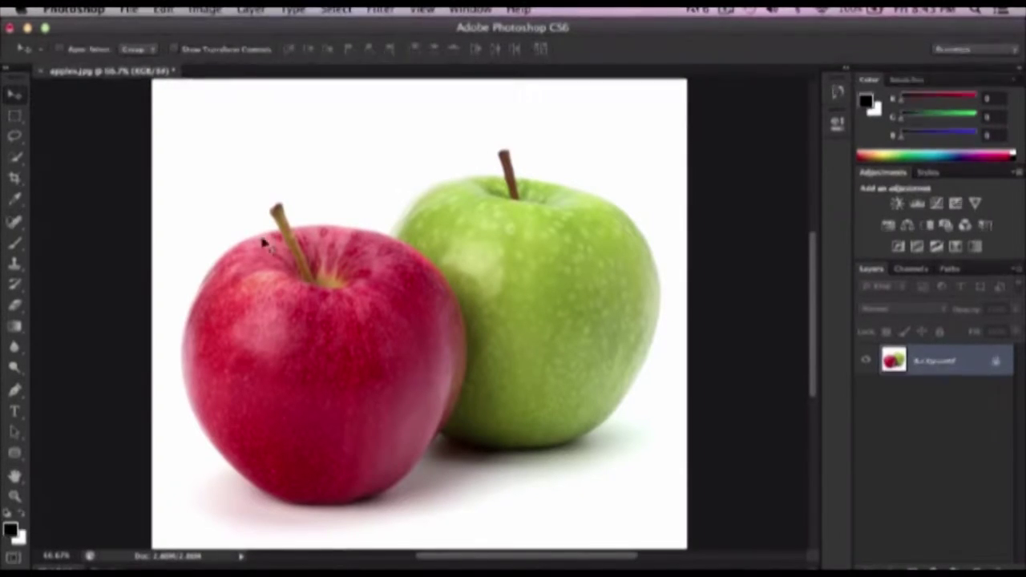
Zoom to 100% and pan so the red apple is centred in the window.
{"action": "scroll", "coordinate": [233, 268], "scroll_direction": "down", "scroll_amount": 3}
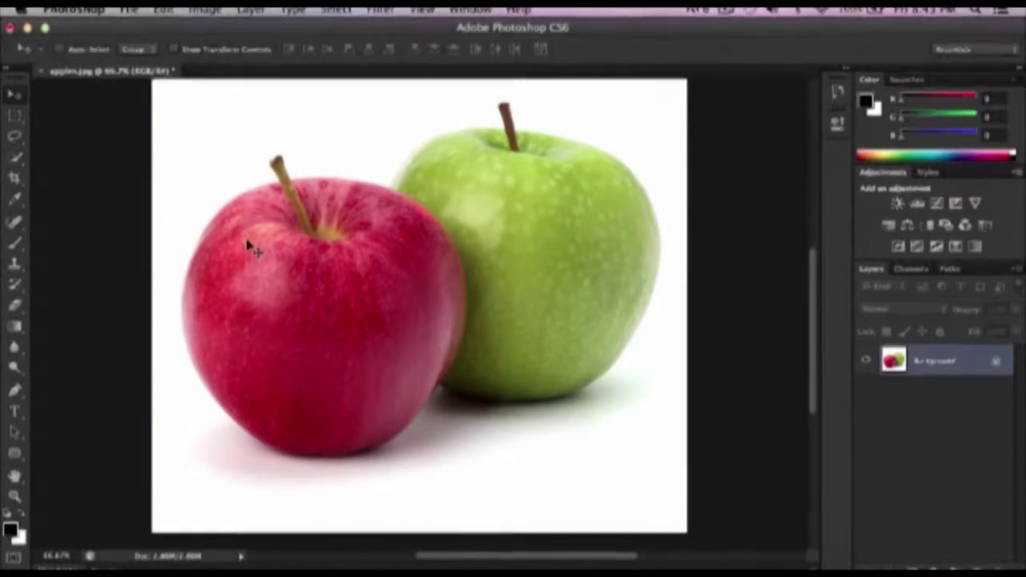
{"action": "key", "text": "ctrl+plus"}
{"action": "scroll", "coordinate": [248, 244], "scroll_direction": "left", "scroll_amount": 1}
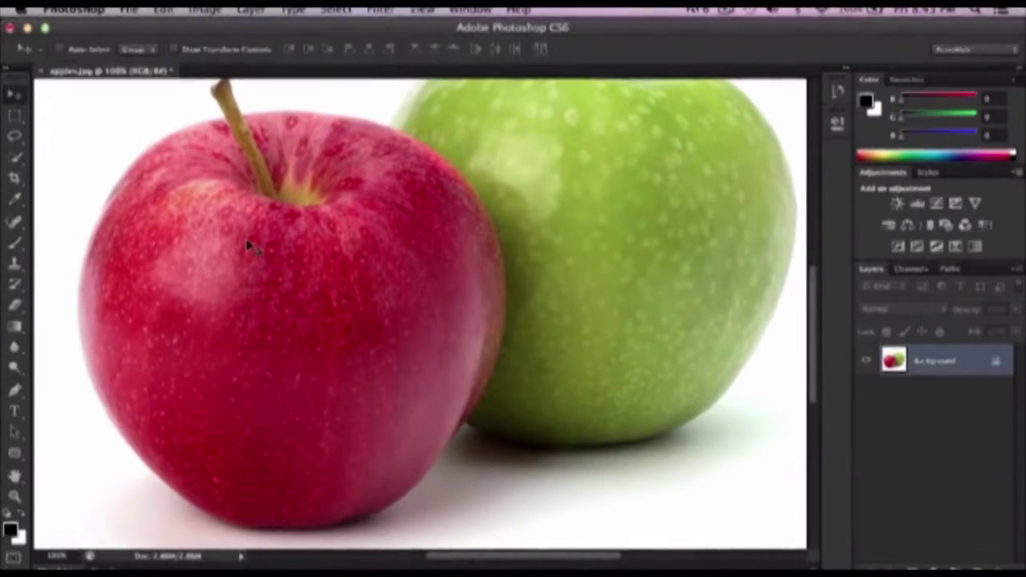
{"action": "left_click_drag", "start_coordinate": [309, 249], "coordinate": [386, 249]}
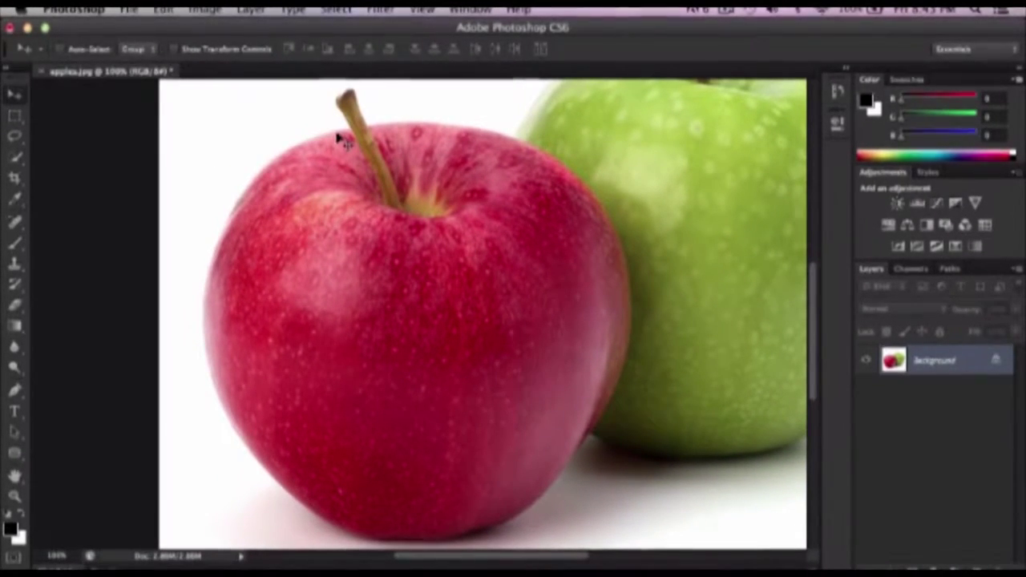
{"action": "left_click", "coordinate": [224, 307]}
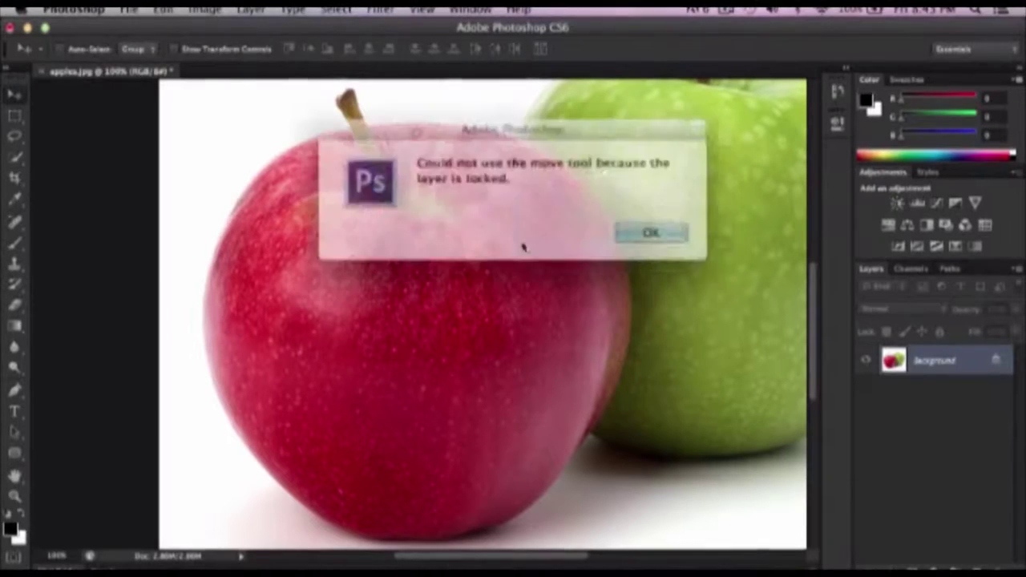
{"action": "left_click", "coordinate": [634, 229]}
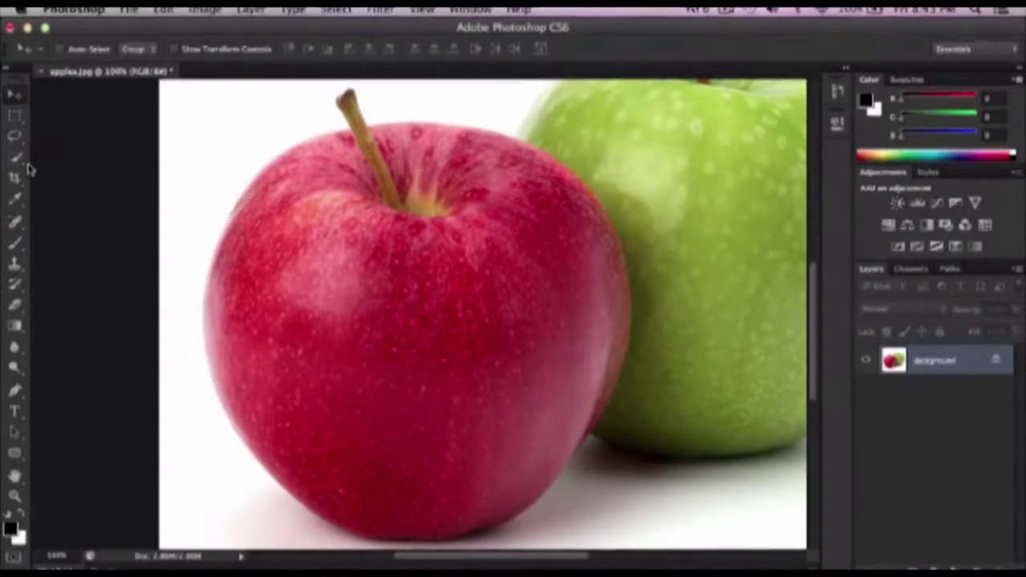
{"action": "left_click", "coordinate": [14, 140]}
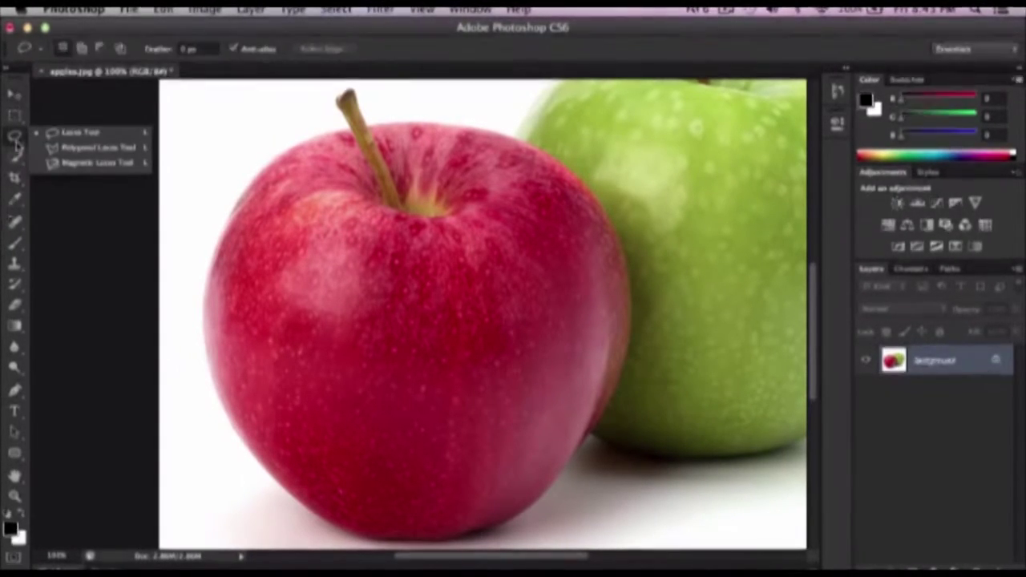
{"action": "left_click", "coordinate": [15, 157]}
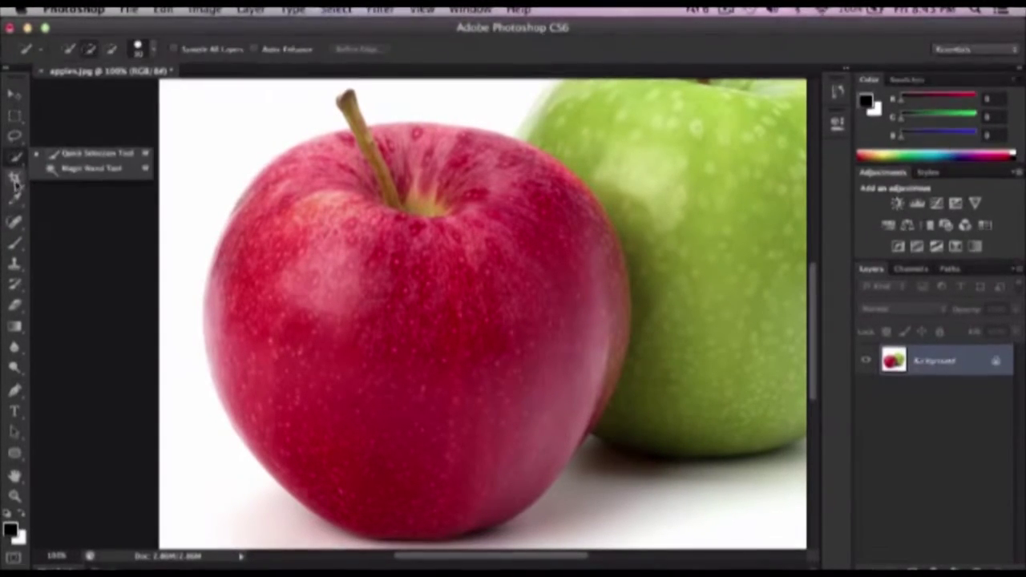
{"action": "left_click", "coordinate": [83, 161]}
{"action": "mouse_move", "coordinate": [249, 188]}
{"action": "left_mouse_down"}
{"action": "mouse_move", "coordinate": [342, 207]}
{"action": "mouse_move", "coordinate": [415, 286]}
{"action": "mouse_move", "coordinate": [451, 362]}
{"action": "mouse_move", "coordinate": [537, 488]}
{"action": "left_mouse_up"}
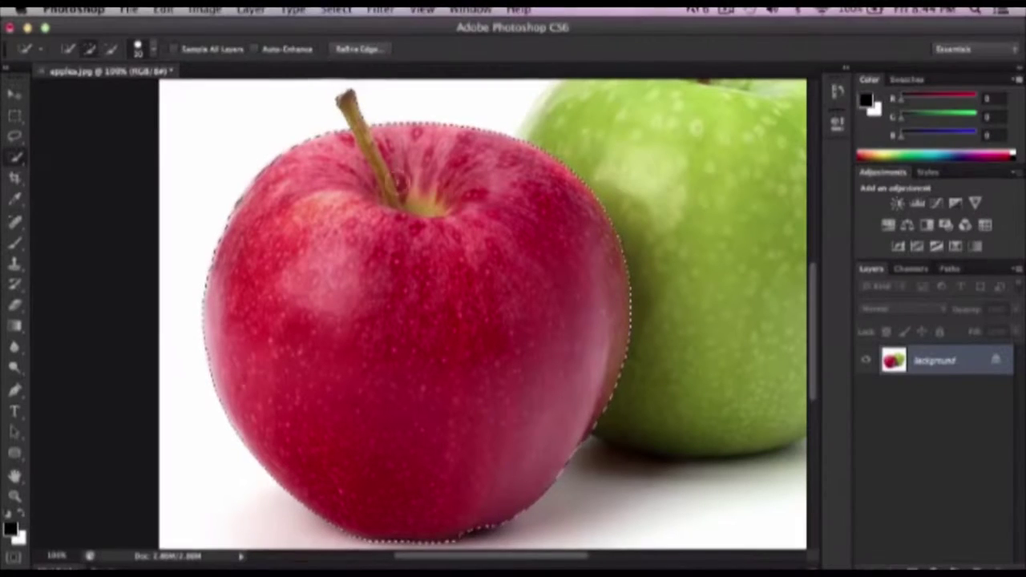
{"action": "key", "text": "ctrl+d"}
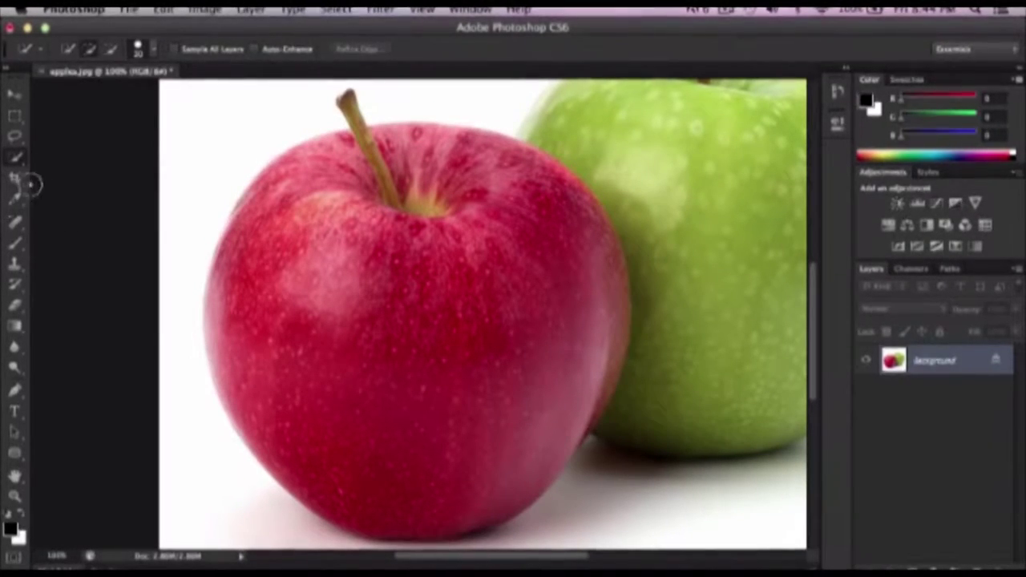
Choose the Pen Tool, zoom to 200% on the apple's top, and paint a black brush stroke above it.
{"action": "left_click", "coordinate": [14, 391]}
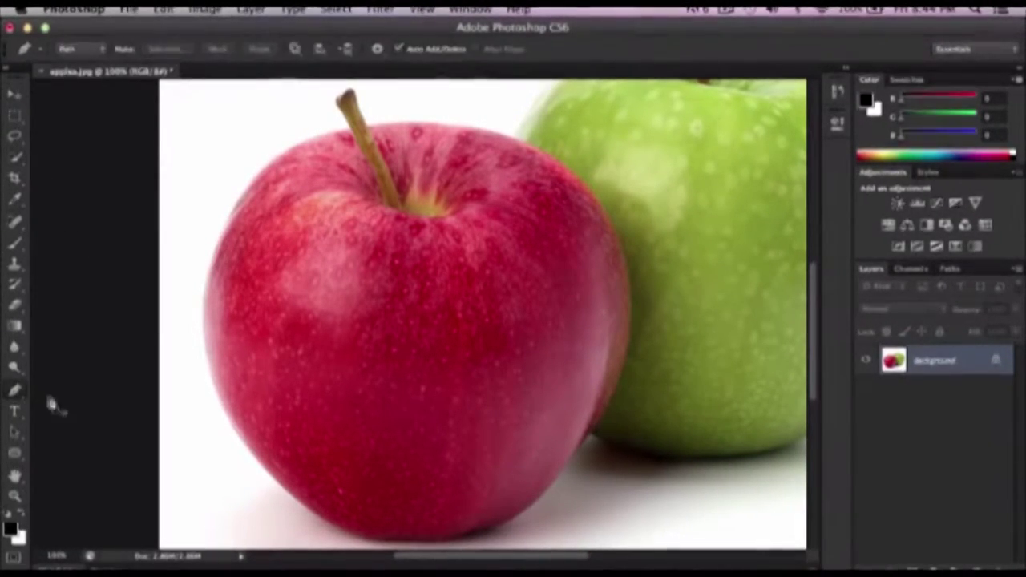
{"action": "left_click", "coordinate": [15, 391]}
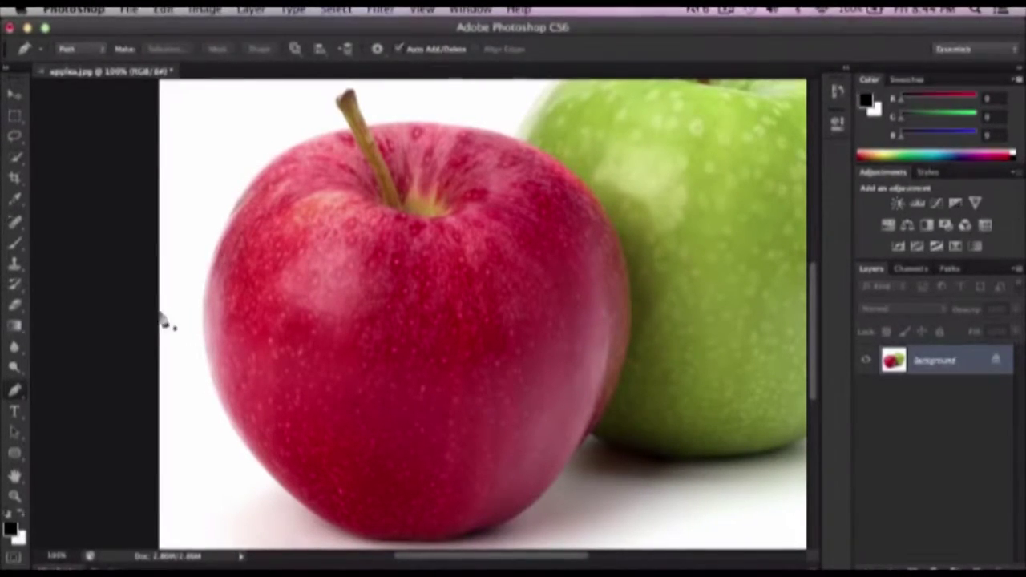
{"action": "scroll", "coordinate": [259, 267], "scroll_direction": "up", "scroll_amount": 3}
{"action": "scroll", "coordinate": [313, 251], "scroll_direction": "up", "scroll_amount": 1}
{"action": "scroll", "coordinate": [325, 239], "scroll_direction": "up", "scroll_amount": 1}
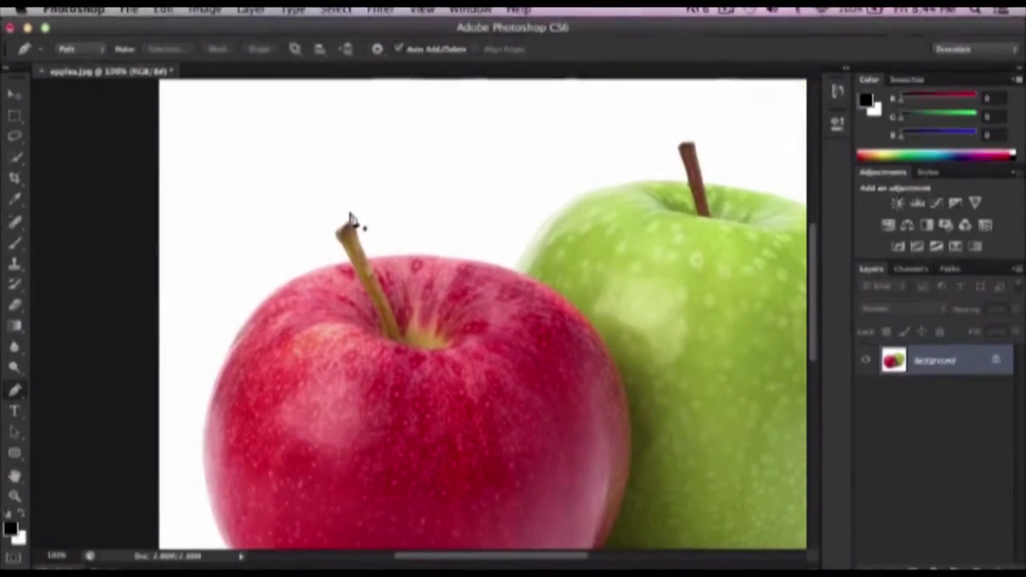
{"action": "key", "text": "ctrl+plus"}
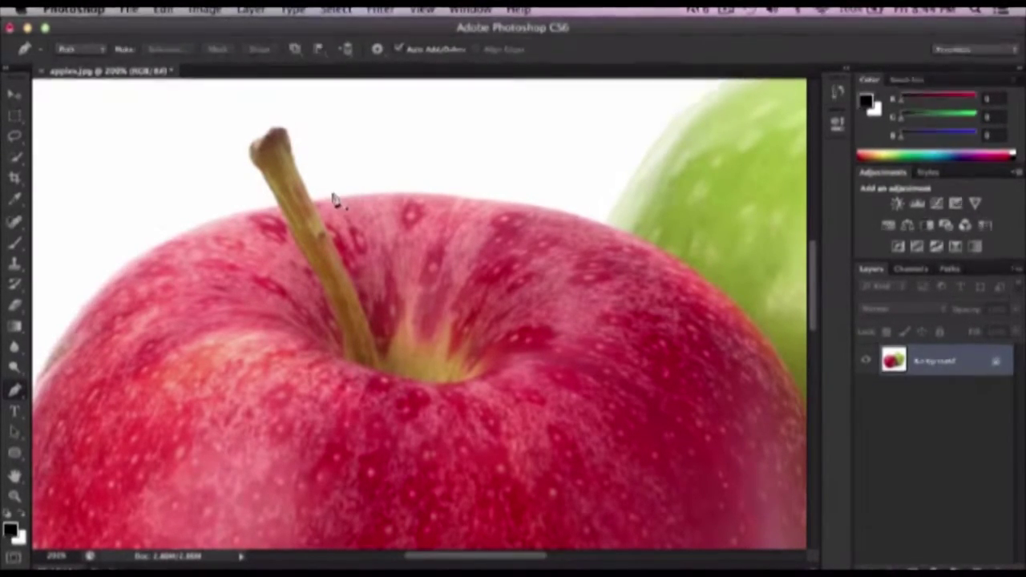
{"action": "key", "text": "b"}
{"action": "left_click_drag", "start_coordinate": [365, 126], "coordinate": [607, 217]}
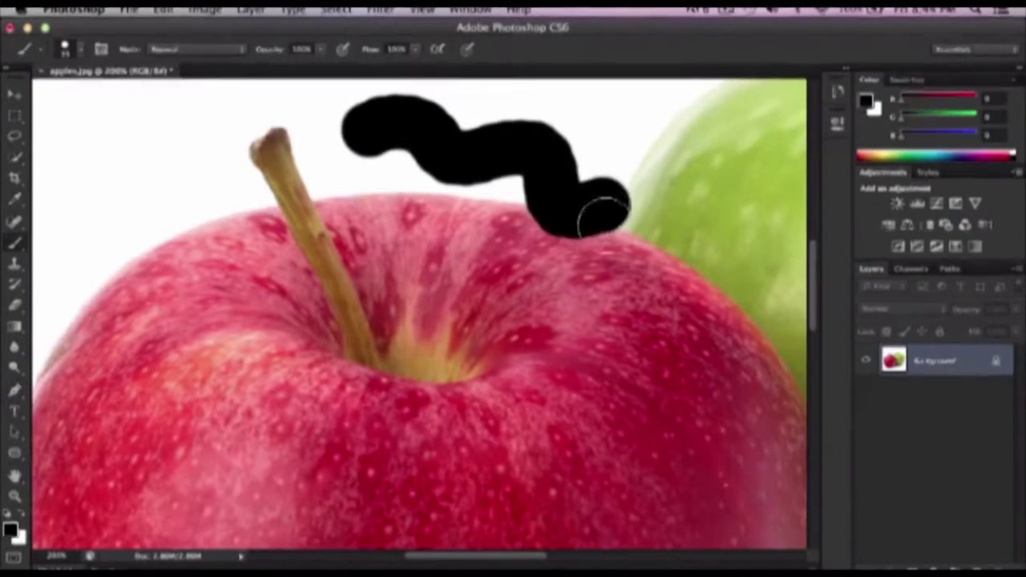
{"action": "key", "text": "ctrl+z"}
{"action": "left_click_drag", "start_coordinate": [248, 167], "coordinate": [304, 313]}
{"action": "key", "text": "ctrl+z"}
{"action": "left_click_drag", "start_coordinate": [345, 171], "coordinate": [530, 355]}
{"action": "key", "text": "ctrl+z"}
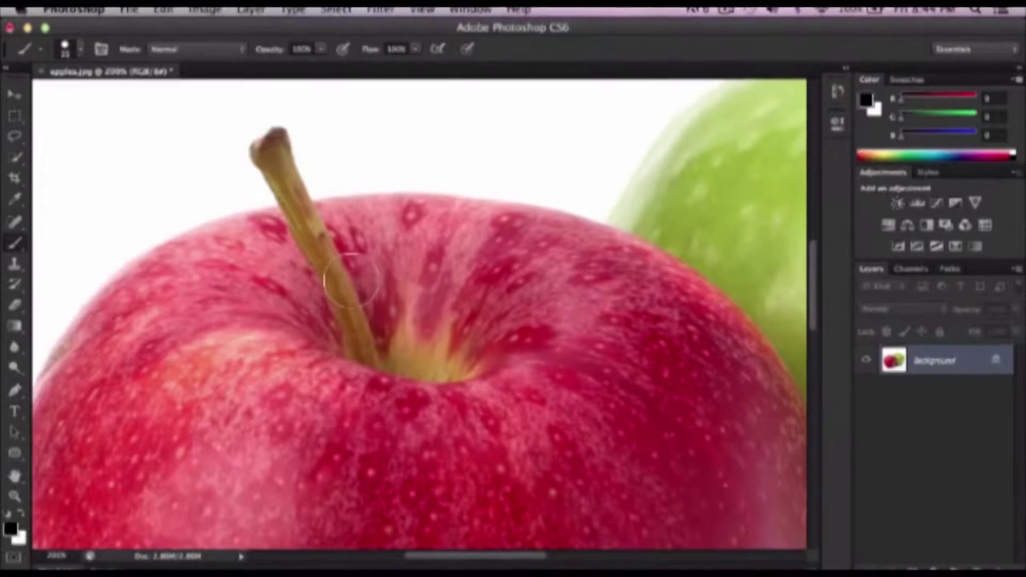
{"action": "key", "text": "p"}
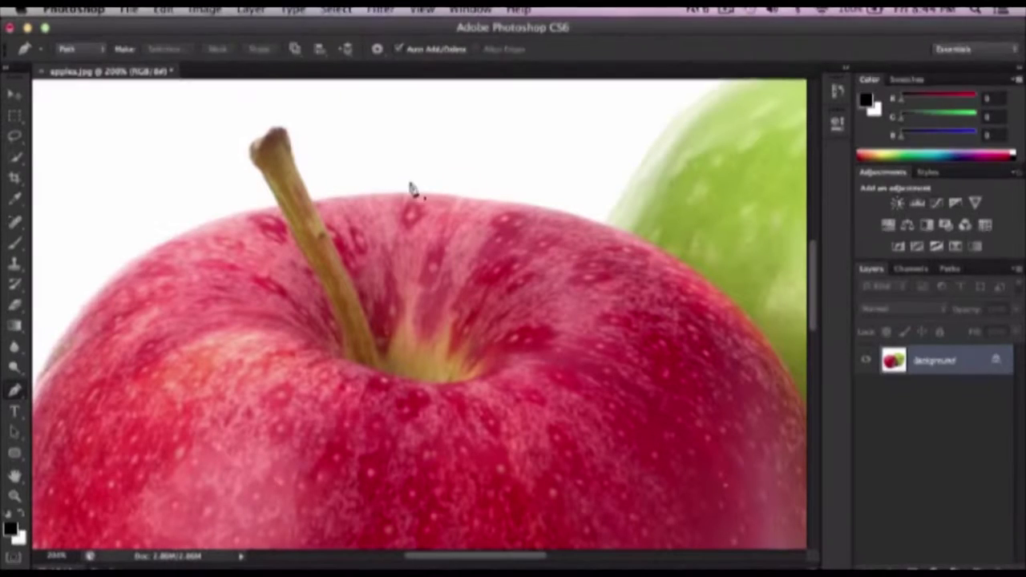
Place anchors on the red apple's top edge, then use the Edit menu to step backward.
{"action": "left_click", "coordinate": [348, 194]}
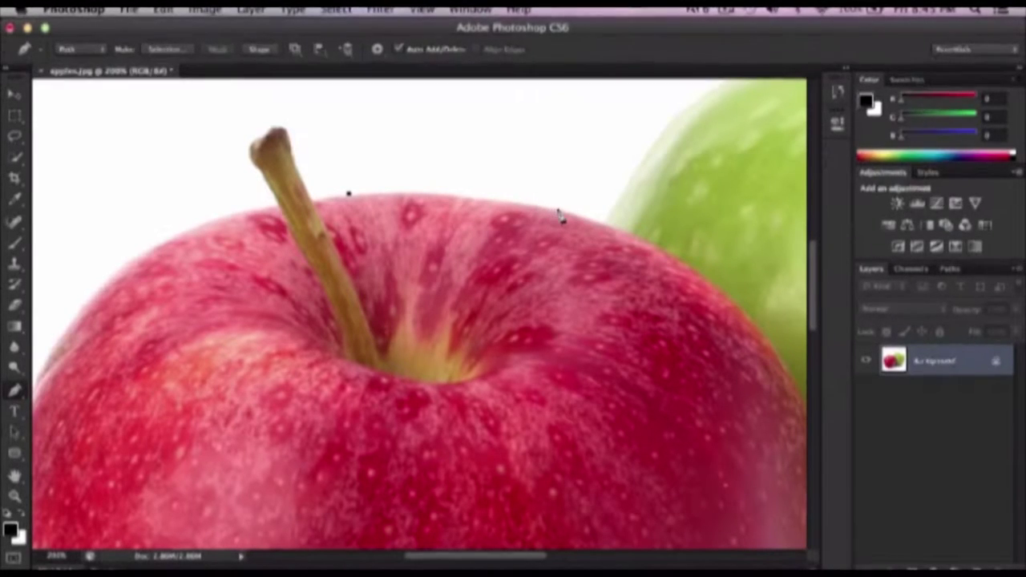
{"action": "left_click", "coordinate": [605, 227]}
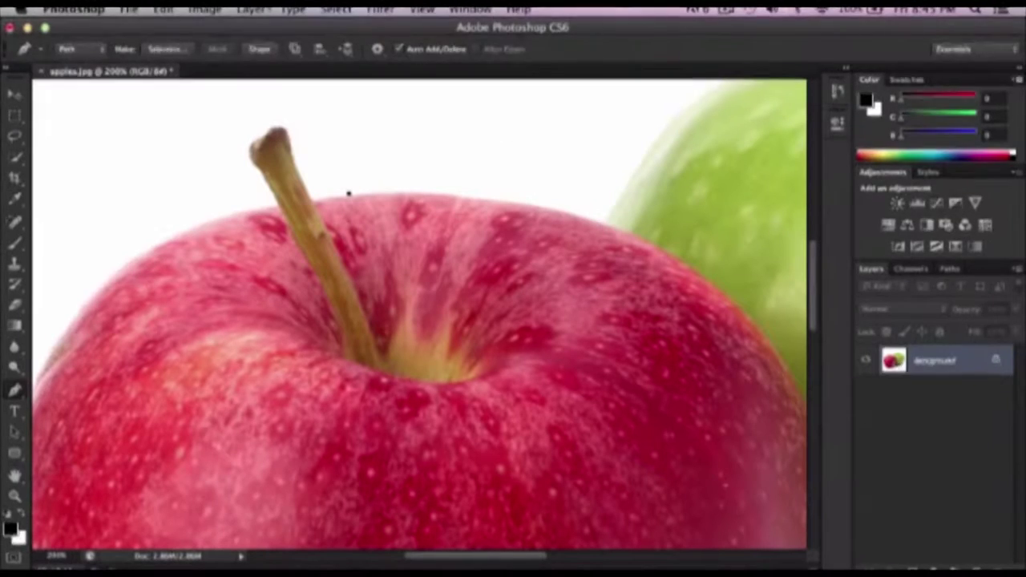
{"action": "left_click", "coordinate": [163, 10]}
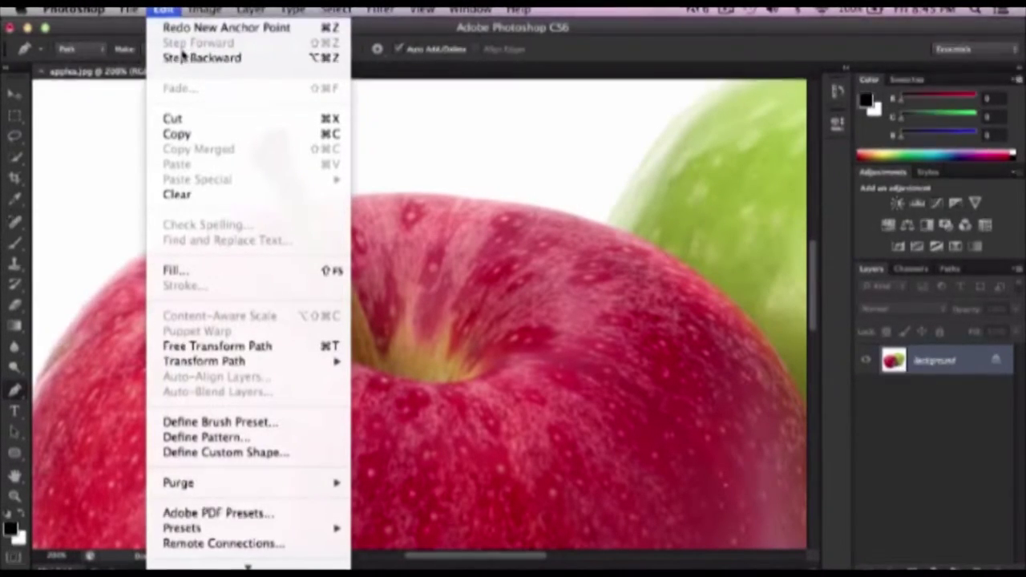
Add a curved anchor where the red and green apples meet, bending it along the top edge.
{"action": "left_click", "coordinate": [590, 56]}
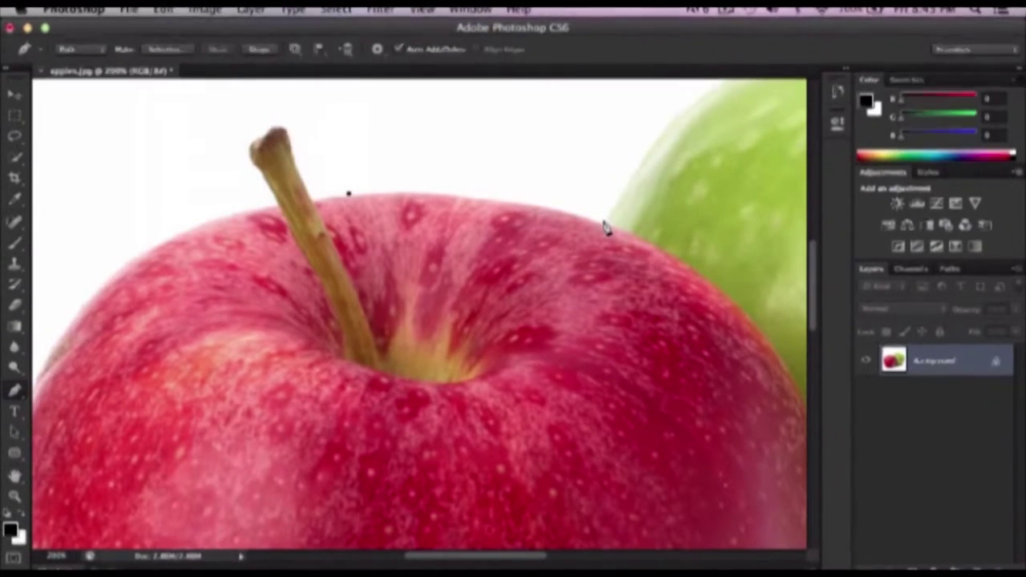
{"action": "left_click_drag", "start_coordinate": [603, 223], "coordinate": [693, 277]}
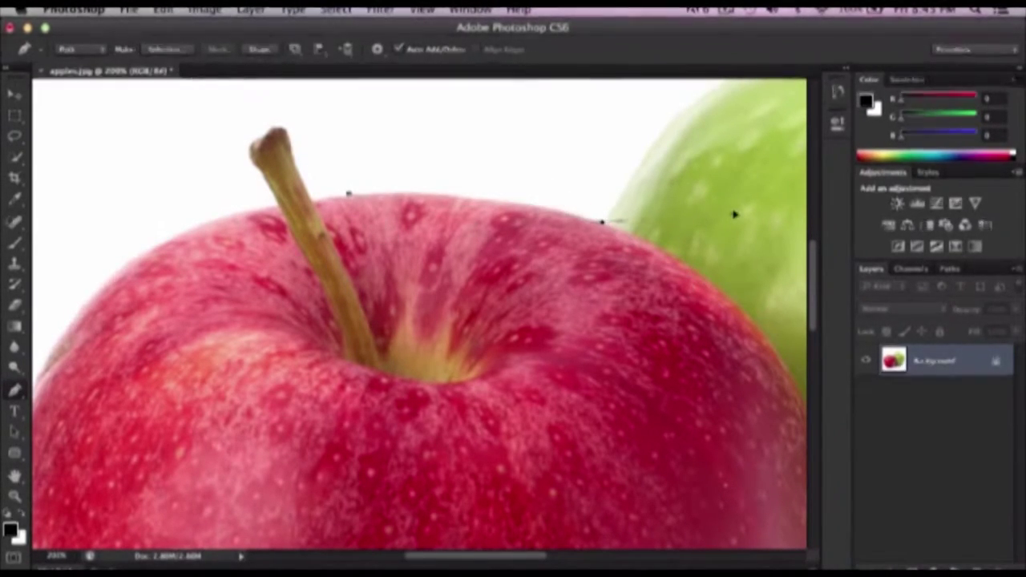
{"action": "mouse_move", "coordinate": [693, 277]}
{"action": "left_mouse_down"}
{"action": "mouse_move", "coordinate": [705, 326]}
{"action": "mouse_move", "coordinate": [664, 338]}
{"action": "mouse_move", "coordinate": [740, 248]}
{"action": "mouse_move", "coordinate": [730, 165]}
{"action": "mouse_move", "coordinate": [725, 309]}
{"action": "mouse_move", "coordinate": [550, 304]}
{"action": "mouse_move", "coordinate": [474, 291]}
{"action": "mouse_move", "coordinate": [695, 251]}
{"action": "mouse_move", "coordinate": [758, 201]}
{"action": "mouse_move", "coordinate": [717, 294]}
{"action": "mouse_move", "coordinate": [738, 263]}
{"action": "left_mouse_up"}
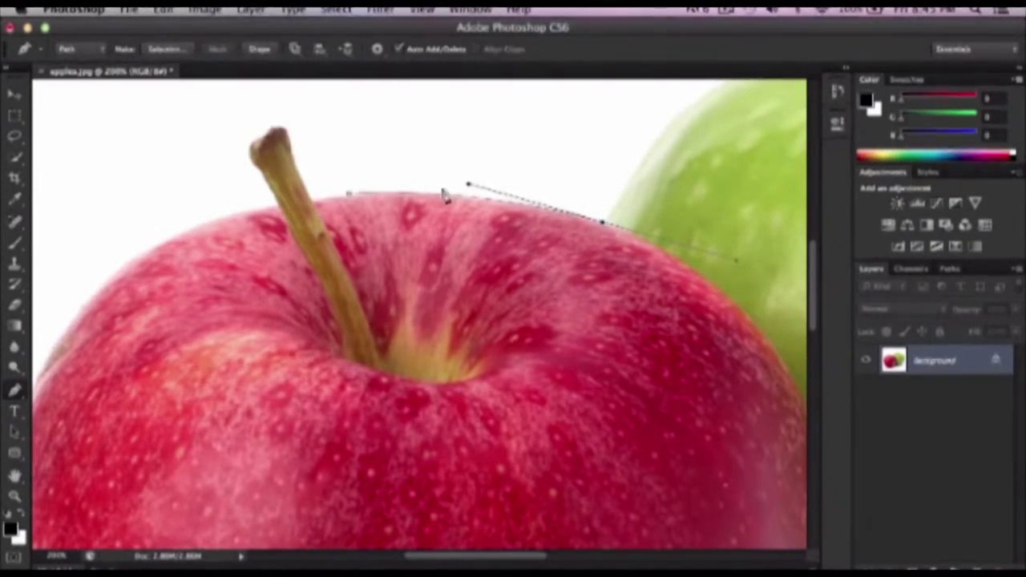
Try an anchor down the apple's right edge and nudge the curve's direction handle.
{"action": "left_click_drag", "start_coordinate": [637, 264], "coordinate": [437, 210]}
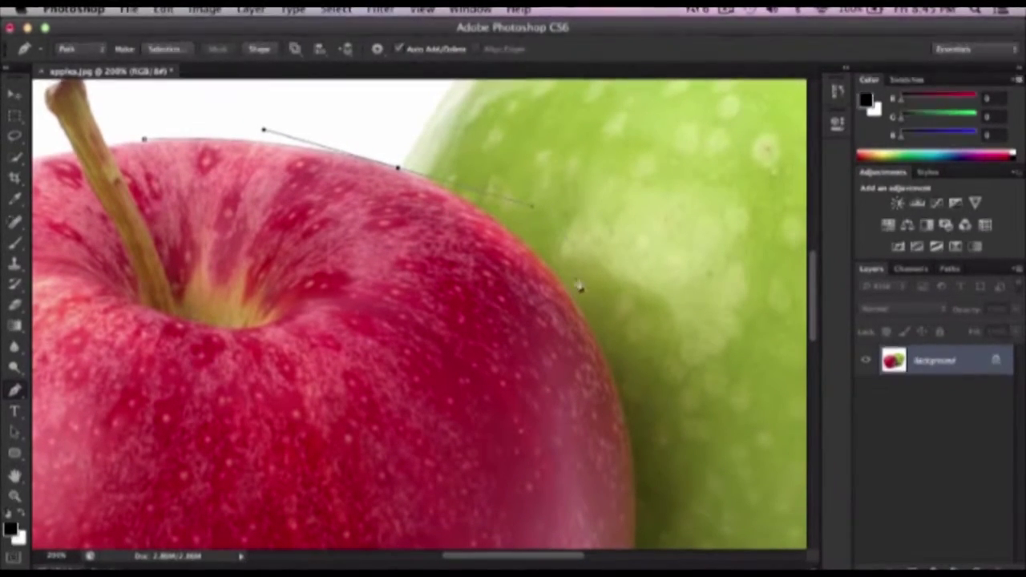
{"action": "left_click_drag", "start_coordinate": [591, 332], "coordinate": [621, 374]}
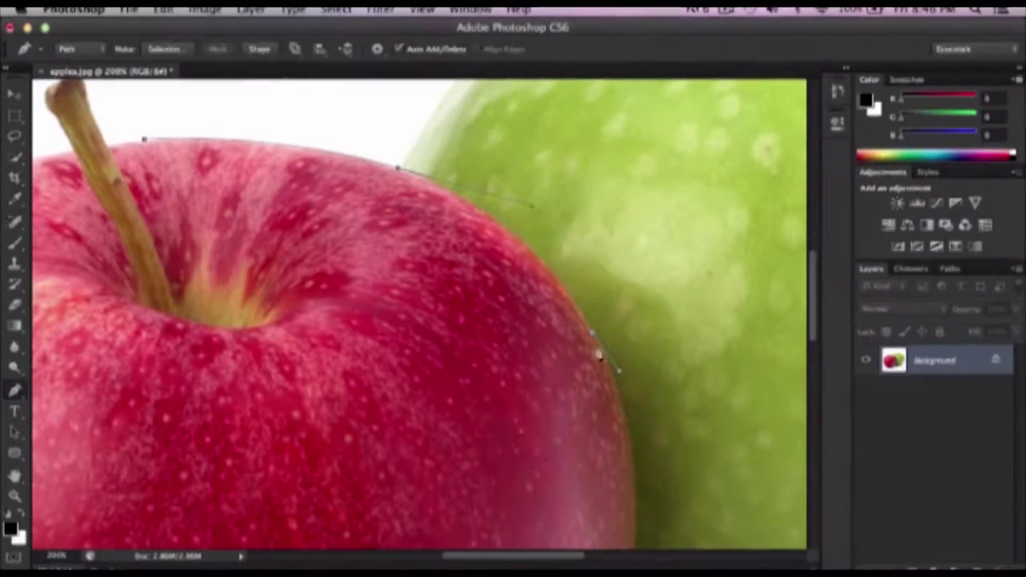
{"action": "key", "text": "ctrl+plus"}
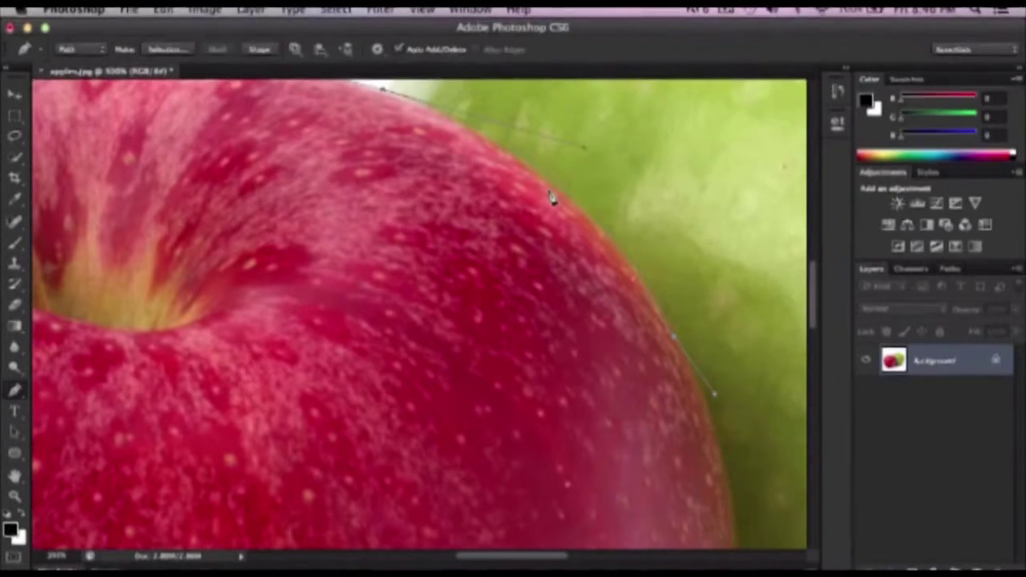
{"action": "key", "text": "ctrl+minus"}
{"action": "key", "text": "ctrl+minus"}
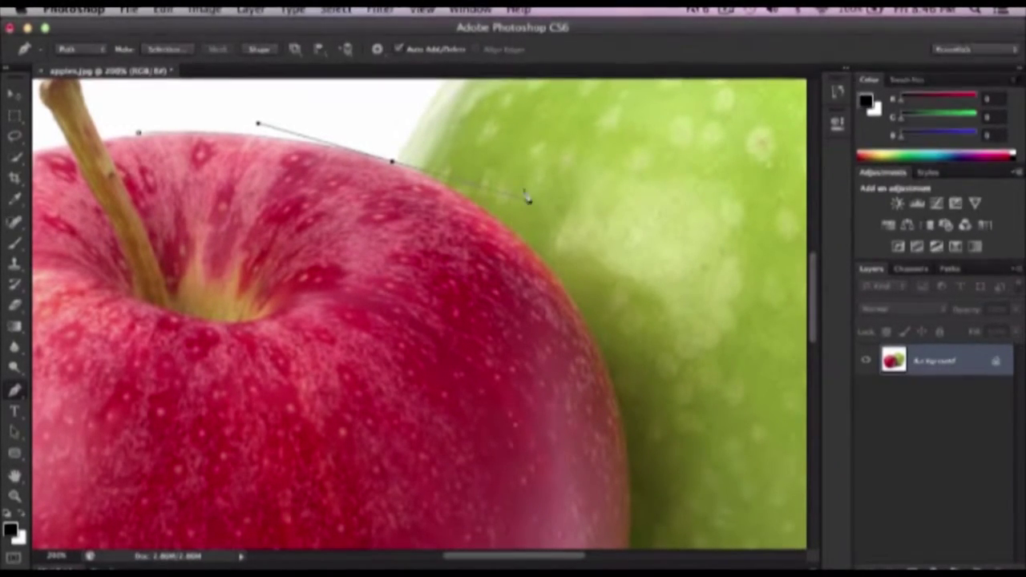
{"action": "left_click_drag", "start_coordinate": [253, 124], "coordinate": [259, 126]}
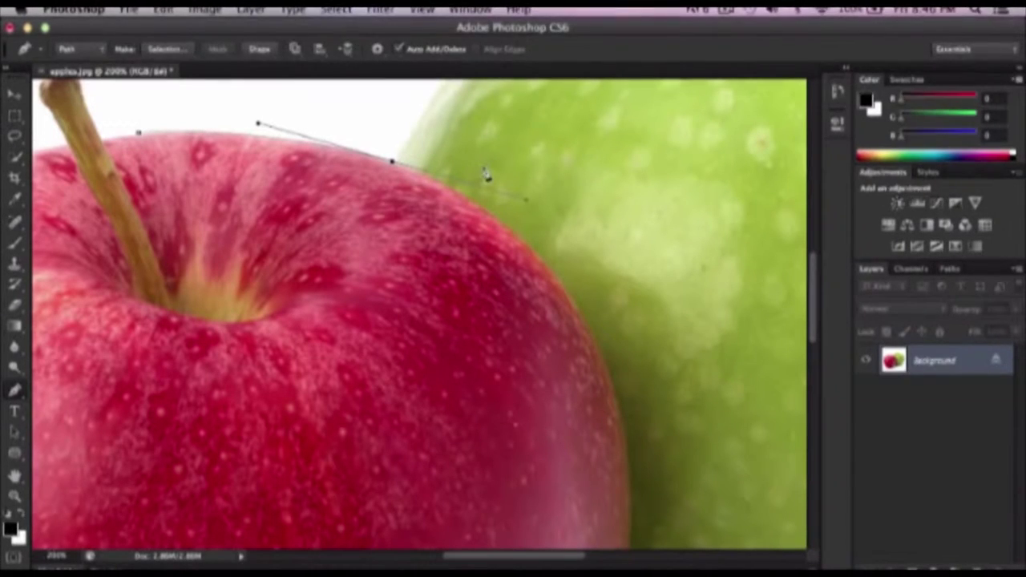
Drop the last anchor's handle and curve a new anchor along the top edge, undoing a misplaced one.
{"action": "left_click", "coordinate": [393, 162], "text": "alt"}
{"action": "mouse_move", "coordinate": [393, 163]}
{"action": "left_mouse_down"}
{"action": "mouse_move", "coordinate": [385, 155]}
{"action": "mouse_move", "coordinate": [428, 155]}
{"action": "mouse_move", "coordinate": [396, 164]}
{"action": "left_mouse_up"}
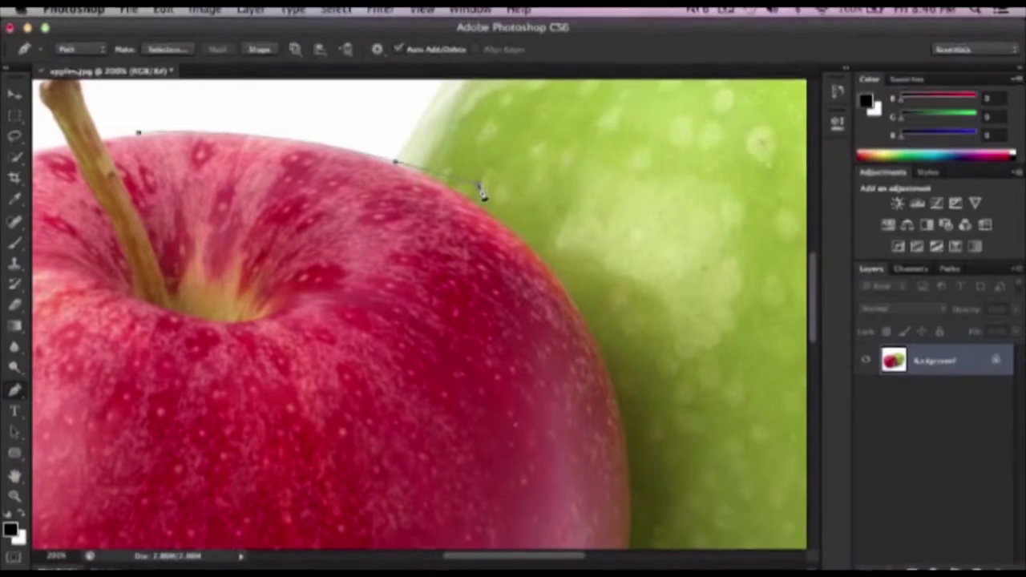
{"action": "left_click_drag", "start_coordinate": [499, 227], "coordinate": [227, 244]}
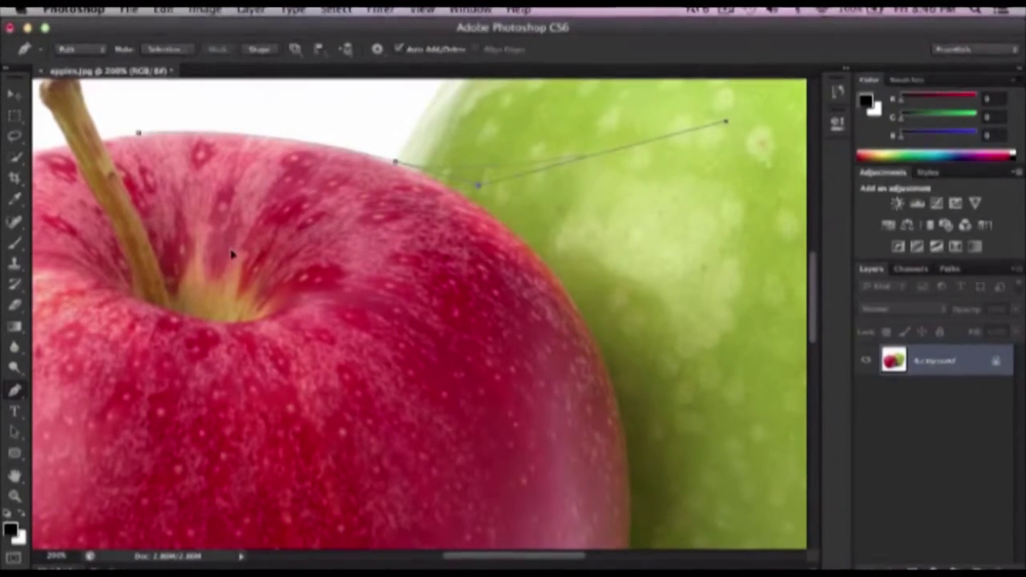
{"action": "left_click_drag", "start_coordinate": [227, 245], "coordinate": [619, 149]}
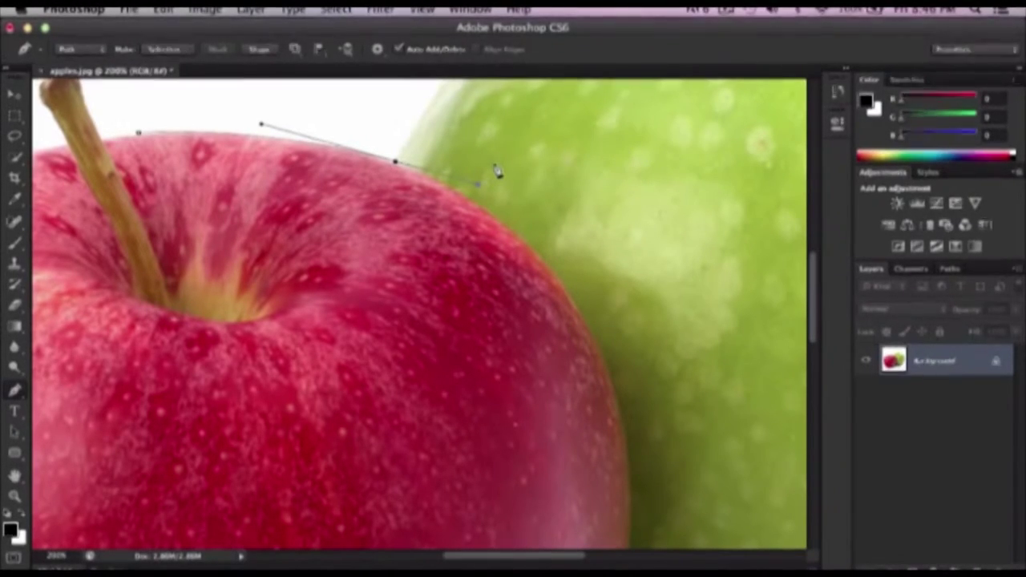
{"action": "left_click_drag", "start_coordinate": [527, 245], "coordinate": [539, 259]}
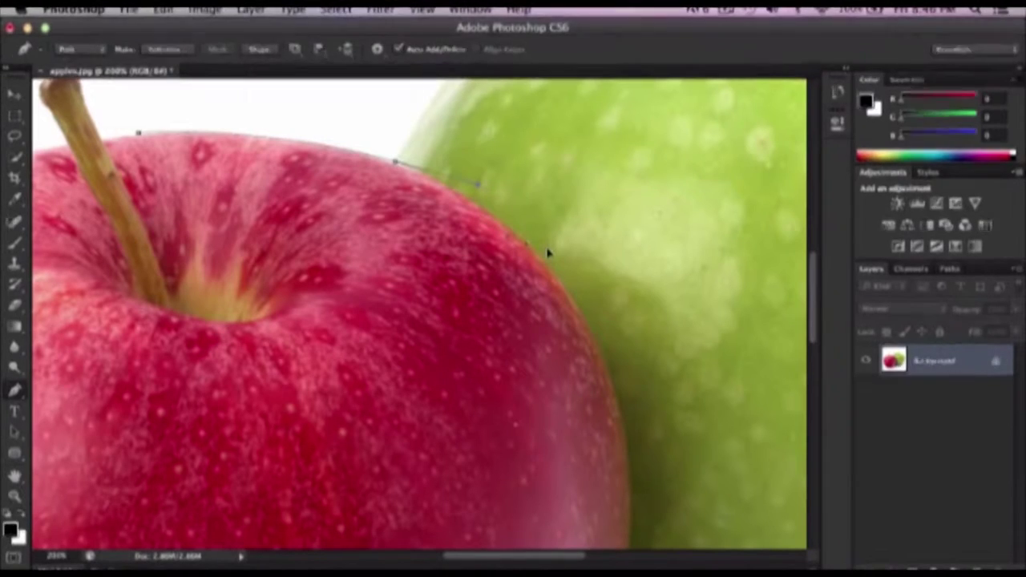
{"action": "key", "text": "ctrl+z"}
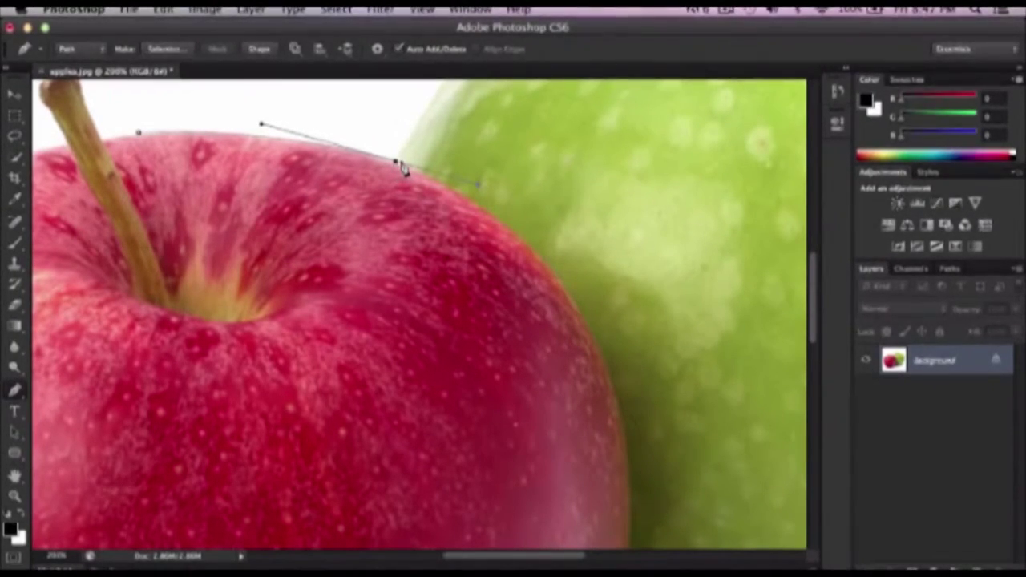
Remove the anchor's outgoing handle and add an anchor on the apple's right shoulder.
{"action": "left_click", "coordinate": [396, 164], "text": "alt"}
{"action": "left_click", "coordinate": [521, 235]}
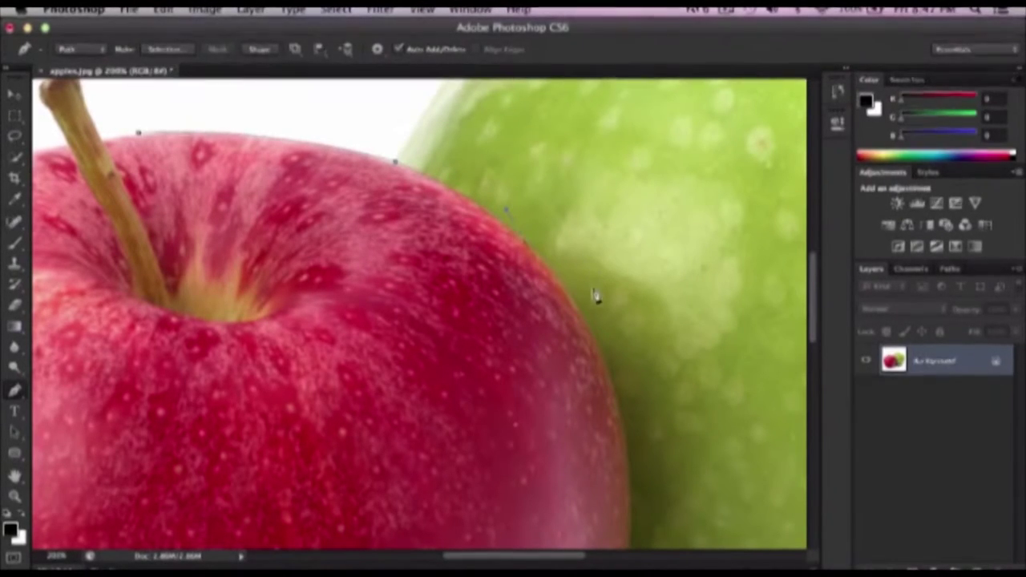
{"action": "left_click_drag", "start_coordinate": [586, 294], "coordinate": [502, 210]}
Zoom in on the right edge and add anchors down the red apple's side.
{"action": "key", "text": "ctrl+plus"}
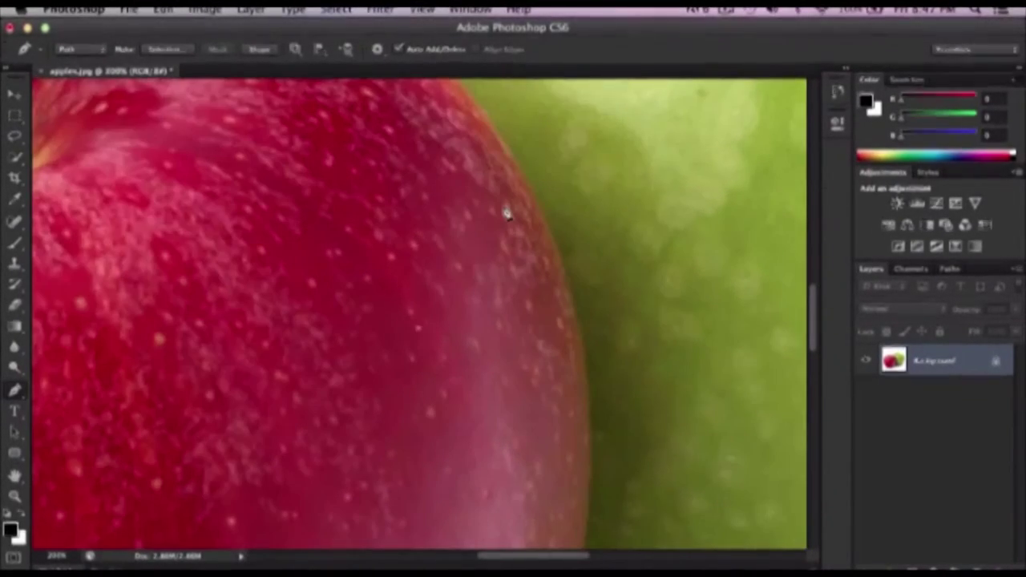
{"action": "scroll", "coordinate": [507, 212], "scroll_direction": "up", "scroll_amount": 5}
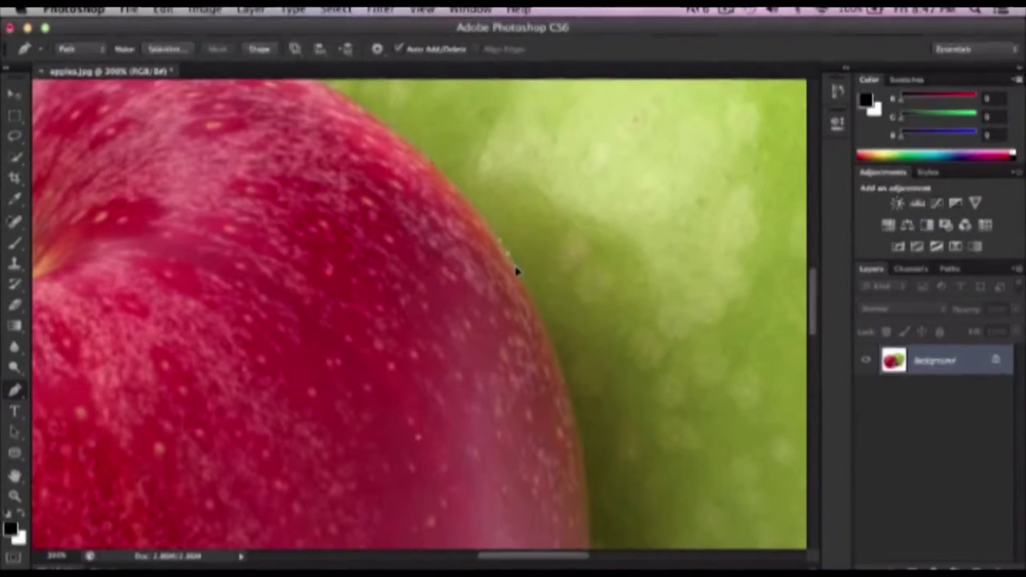
{"action": "scroll", "coordinate": [568, 226], "scroll_direction": "down", "scroll_amount": 2}
{"action": "left_click_drag", "start_coordinate": [568, 226], "coordinate": [513, 148]}
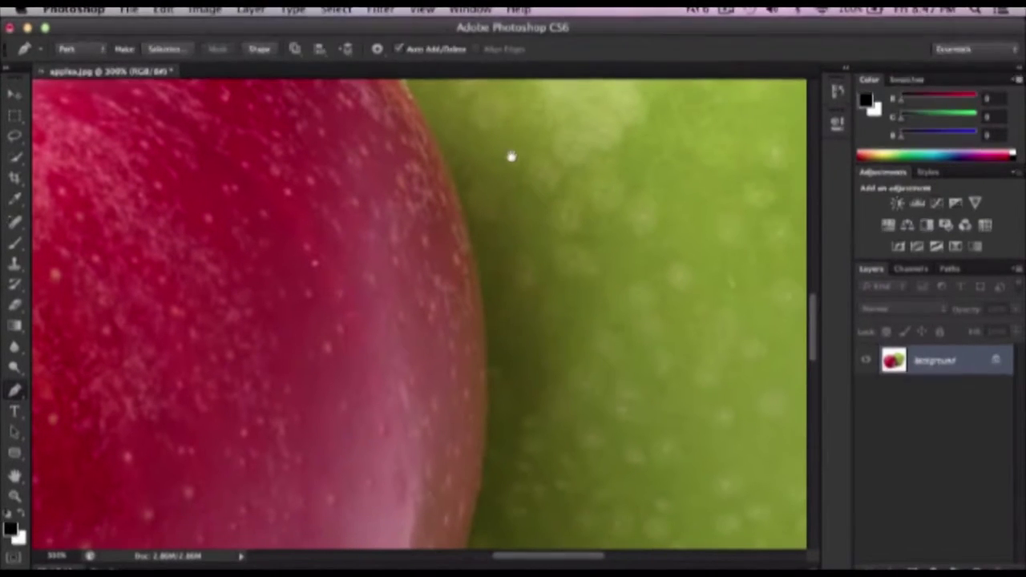
{"action": "left_click", "coordinate": [471, 215]}
{"action": "scroll", "coordinate": [481, 213], "scroll_direction": "up", "scroll_amount": 2}
{"action": "left_click", "coordinate": [476, 266]}
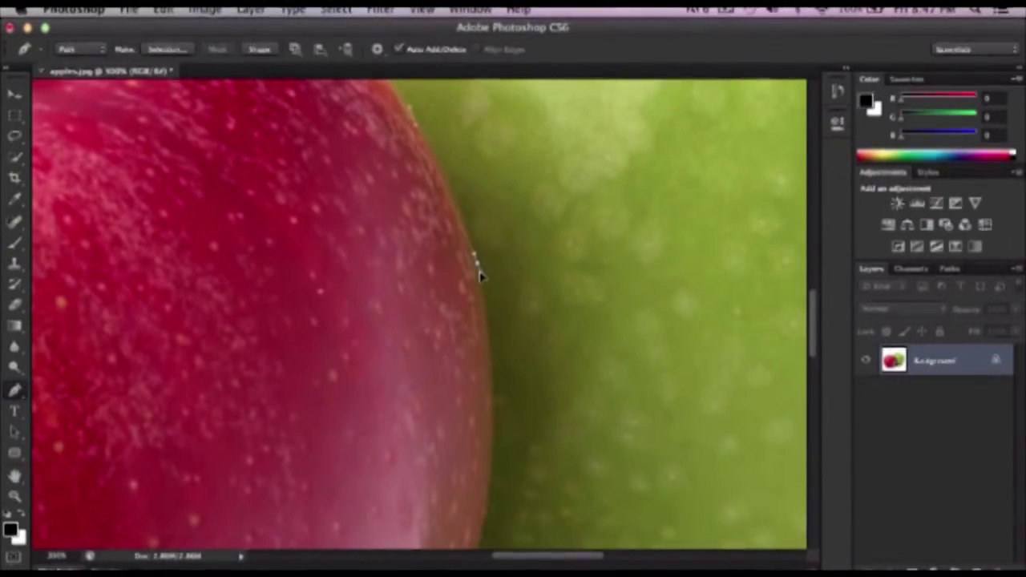
{"action": "scroll", "coordinate": [513, 272], "scroll_direction": "down", "scroll_amount": 2}
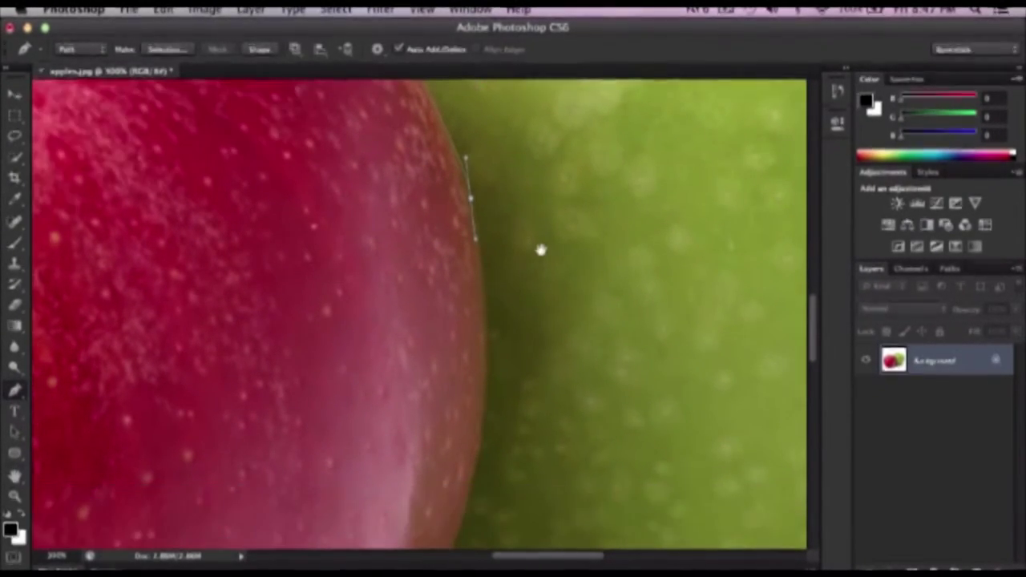
Back at 200%, replace the lower segments with a curved anchor on the right edge.
{"action": "key", "text": "ctrl+minus"}
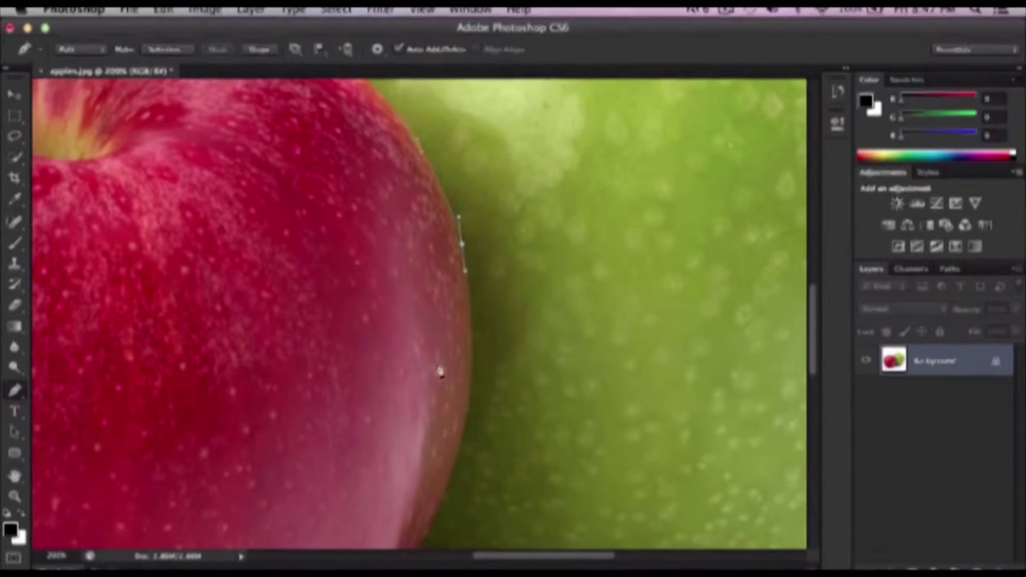
{"action": "left_click", "coordinate": [477, 382]}
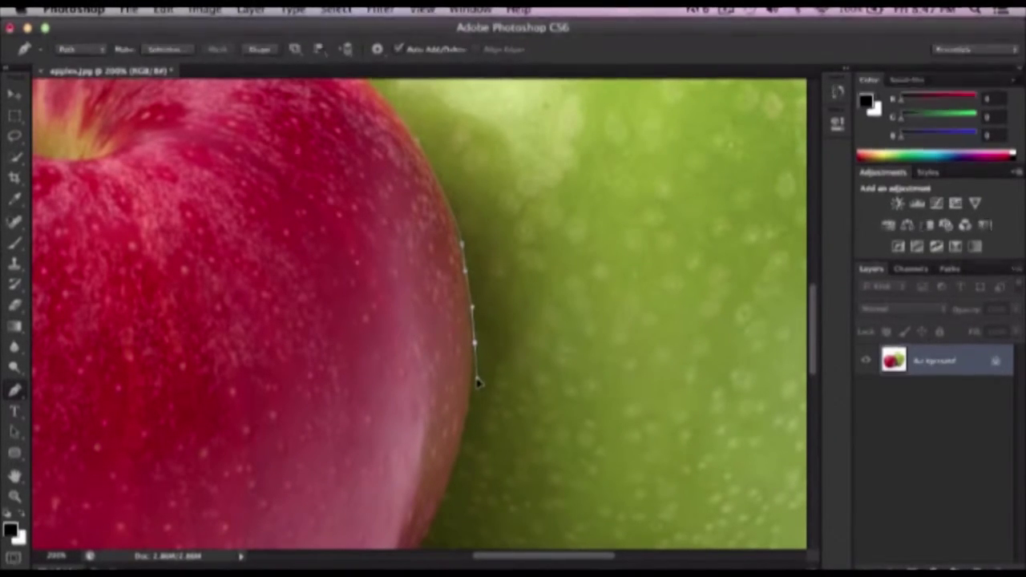
{"action": "key", "text": "ctrl+alt+z"}
{"action": "key", "text": "ctrl+alt+z"}
{"action": "key", "text": "ctrl+alt+z"}
{"action": "mouse_move", "coordinate": [472, 393]}
{"action": "left_mouse_down"}
{"action": "mouse_move", "coordinate": [470, 411]}
{"action": "mouse_move", "coordinate": [529, 369]}
{"action": "mouse_move", "coordinate": [607, 206]}
{"action": "left_mouse_up"}
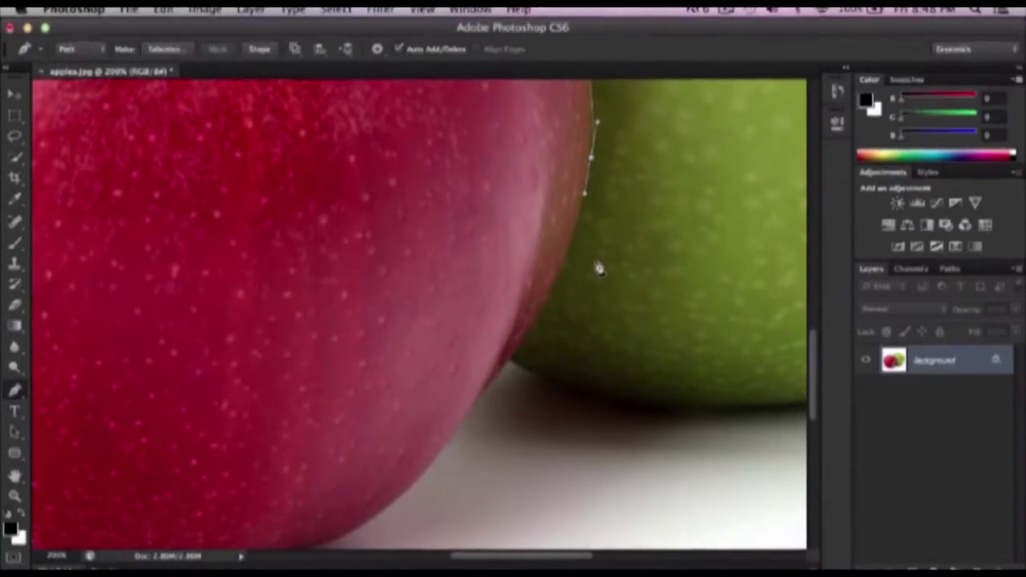
{"action": "left_click_drag", "start_coordinate": [344, 302], "coordinate": [462, 176]}
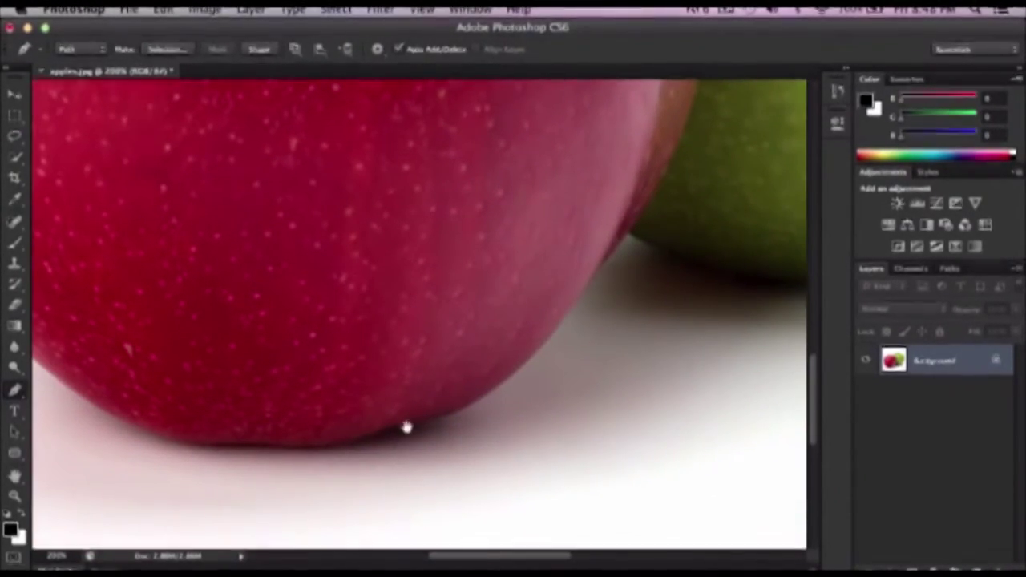
Add a smooth anchor on the apple's bottom edge, then undo the misplaced anchor.
{"action": "scroll", "coordinate": [395, 430], "scroll_direction": "right", "scroll_amount": 5}
{"action": "scroll", "coordinate": [334, 423], "scroll_direction": "up", "scroll_amount": 3}
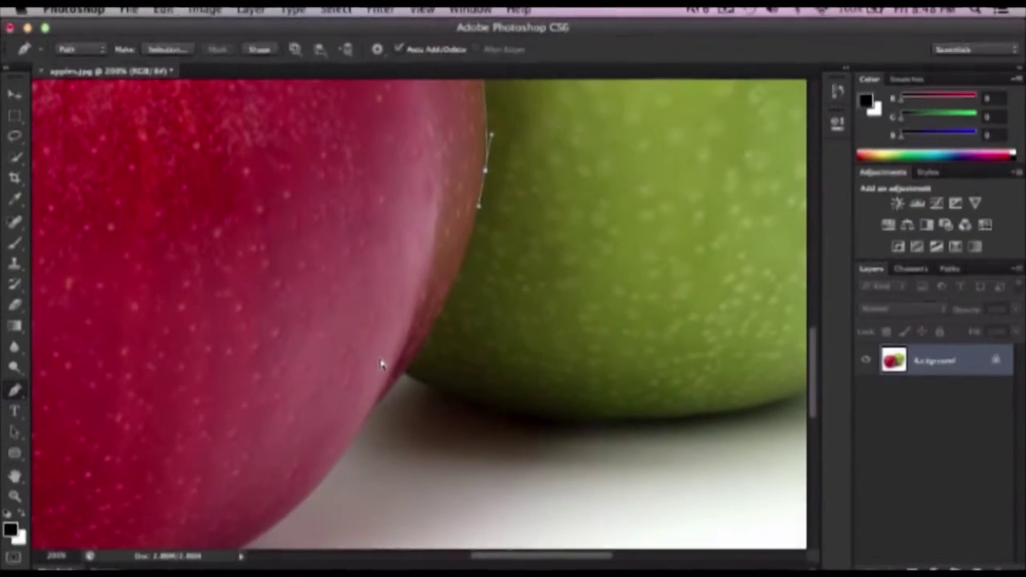
{"action": "scroll", "coordinate": [382, 365], "scroll_direction": "down", "scroll_amount": 4}
{"action": "scroll", "coordinate": [382, 365], "scroll_direction": "left", "scroll_amount": 4}
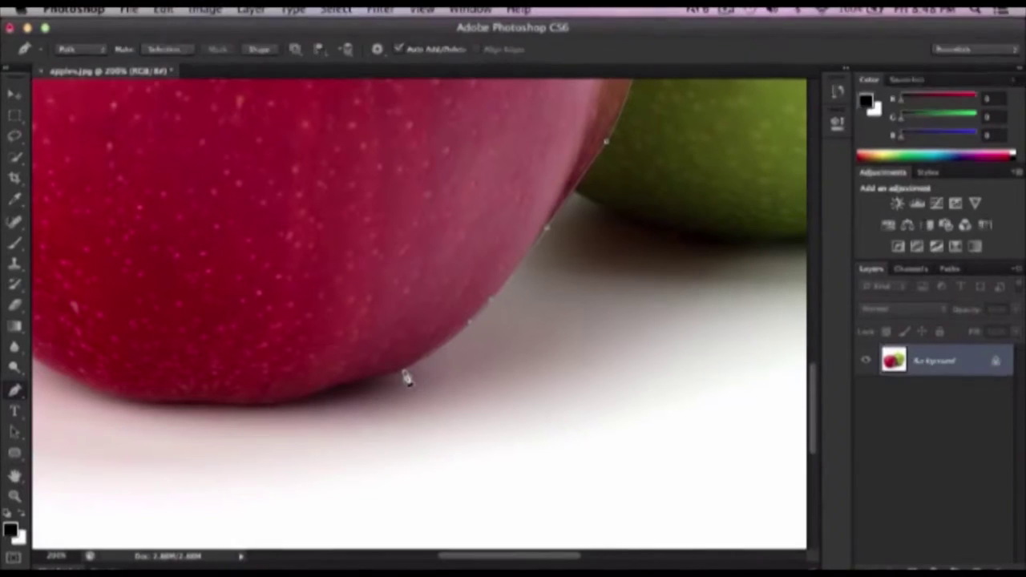
{"action": "left_click_drag", "start_coordinate": [405, 372], "coordinate": [385, 380]}
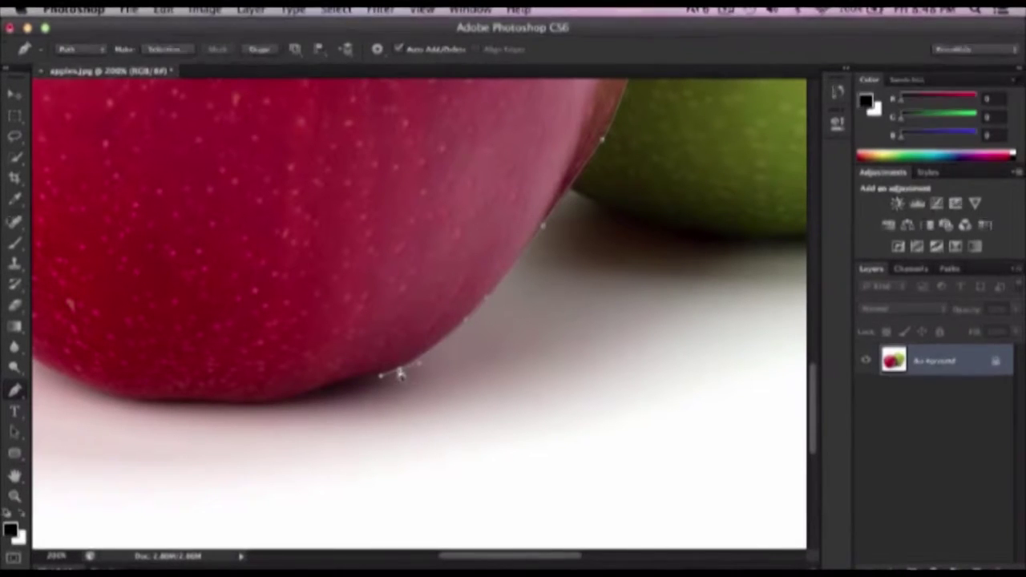
{"action": "key", "text": "ctrl+z"}
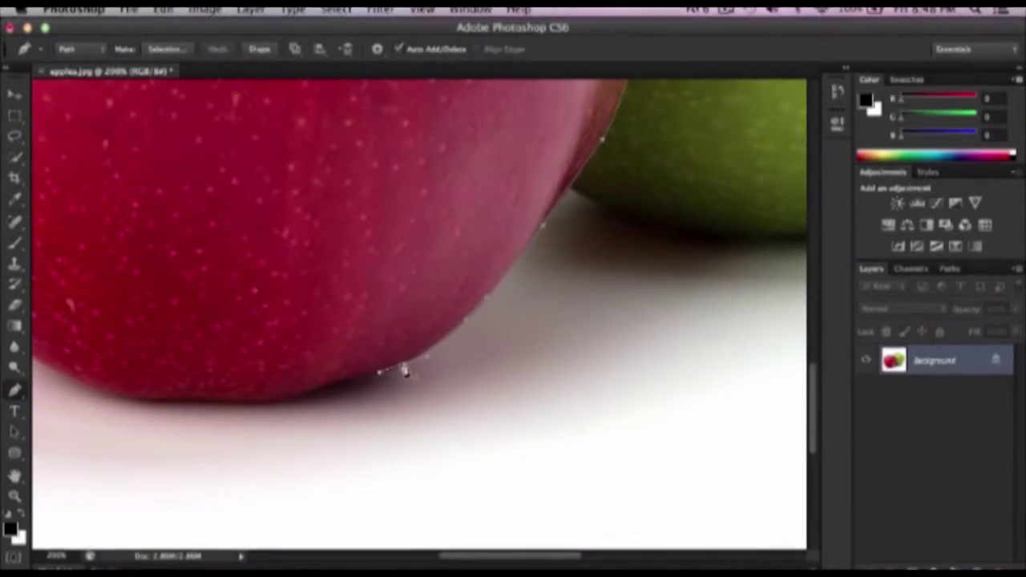
Add a series of anchors leftward along the red apple's bottom edge.
{"action": "left_click", "coordinate": [348, 377]}
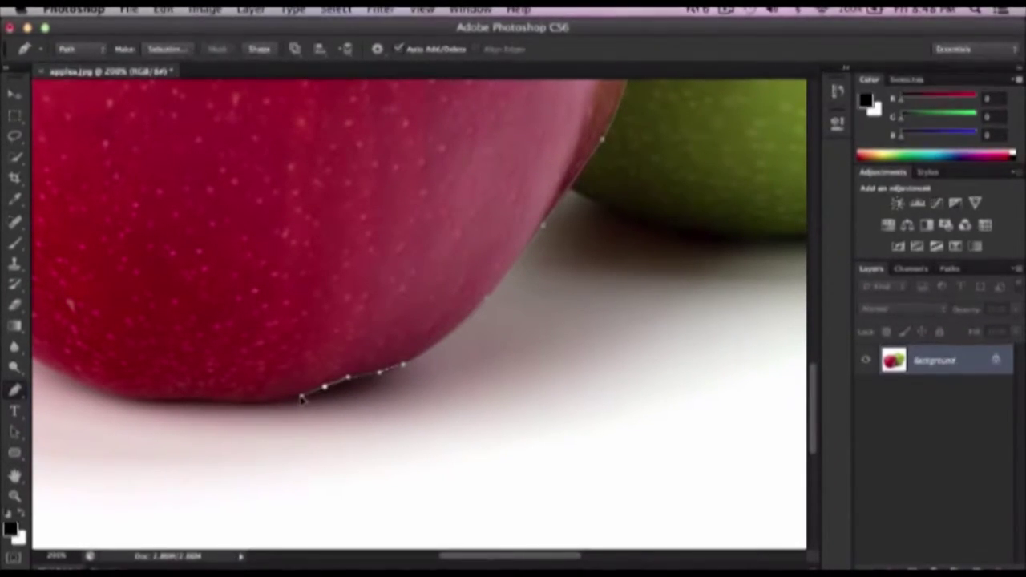
{"action": "left_click", "coordinate": [259, 401]}
{"action": "left_click", "coordinate": [227, 402]}
{"action": "left_click_drag", "start_coordinate": [227, 402], "coordinate": [410, 352]}
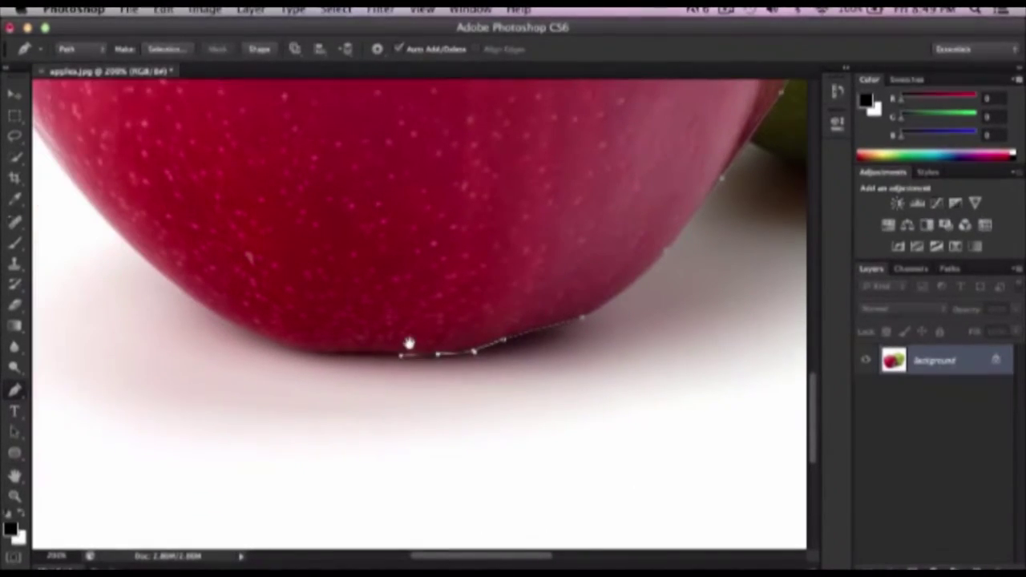
{"action": "left_click", "coordinate": [368, 350]}
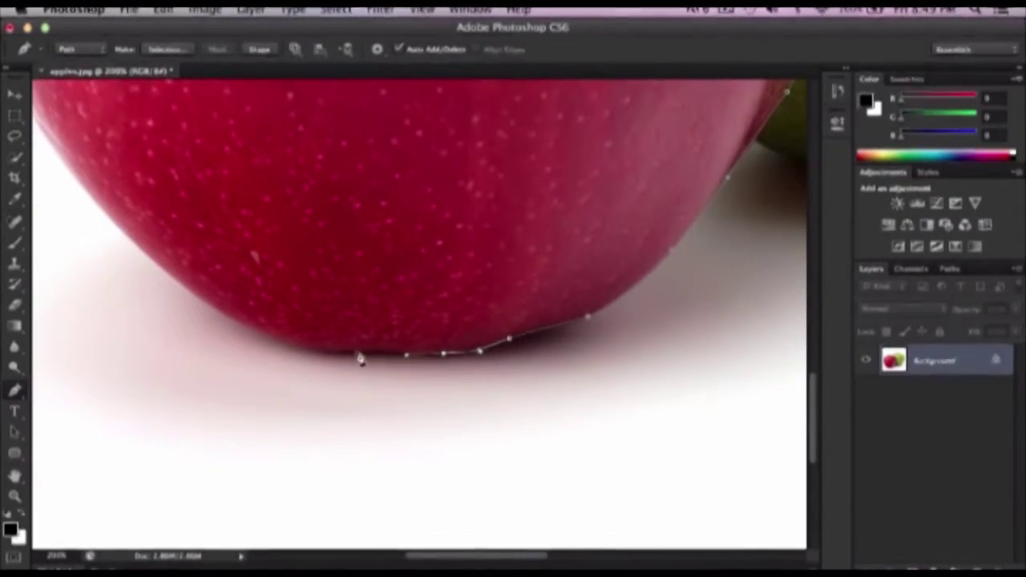
{"action": "left_click", "coordinate": [304, 348]}
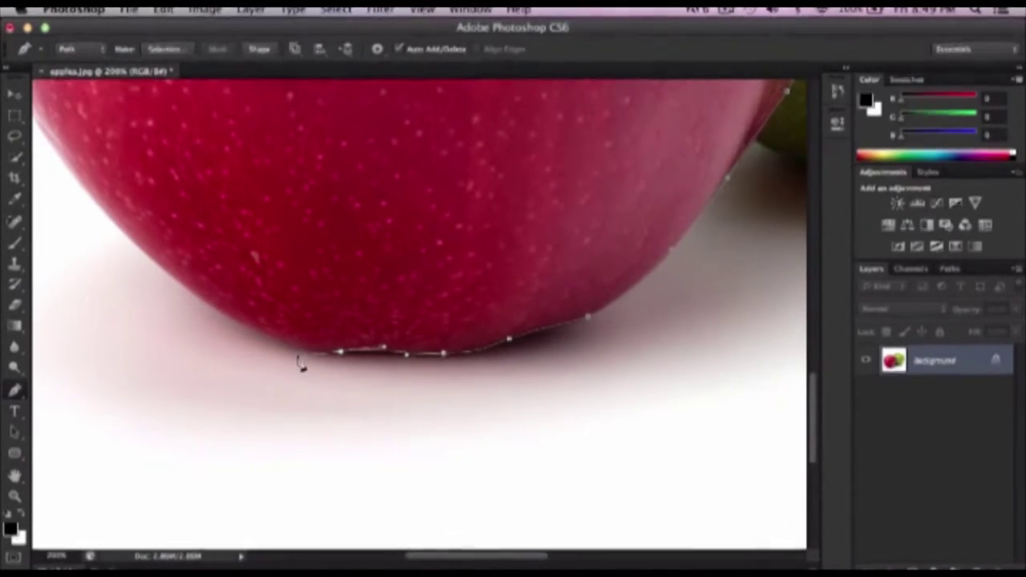
{"action": "scroll", "coordinate": [326, 304], "scroll_direction": "up", "scroll_amount": 3}
{"action": "scroll", "coordinate": [326, 304], "scroll_direction": "left", "scroll_amount": 5}
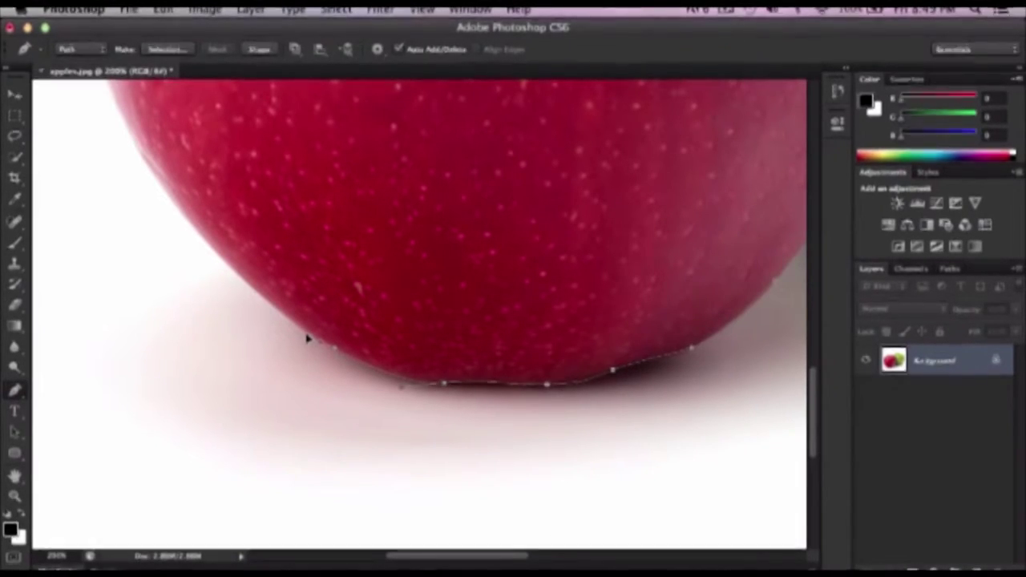
Add curved anchors on the bottom and left edge, undoing the upper-left one.
{"action": "left_click", "coordinate": [486, 378]}
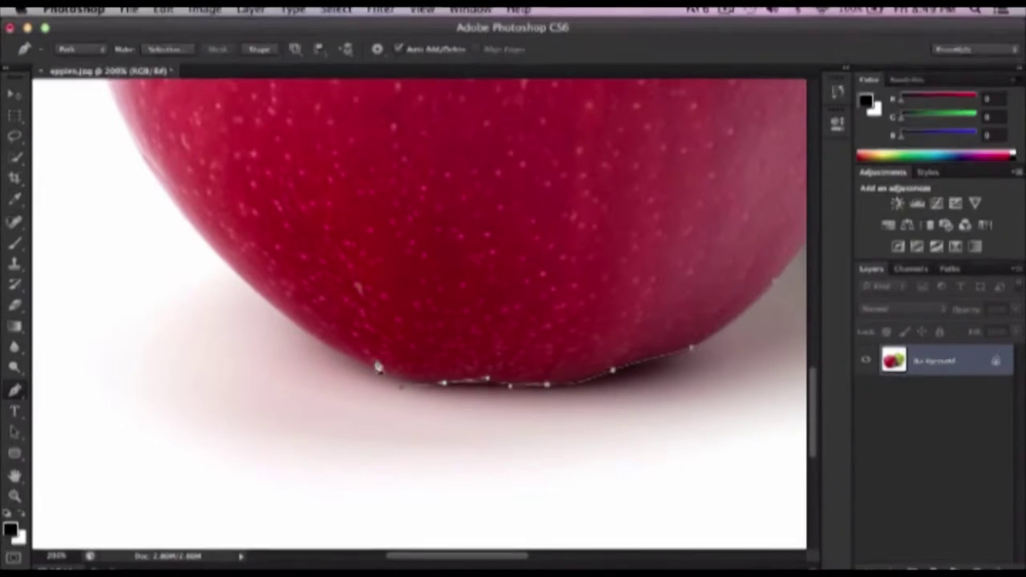
{"action": "left_click_drag", "start_coordinate": [282, 324], "coordinate": [267, 295]}
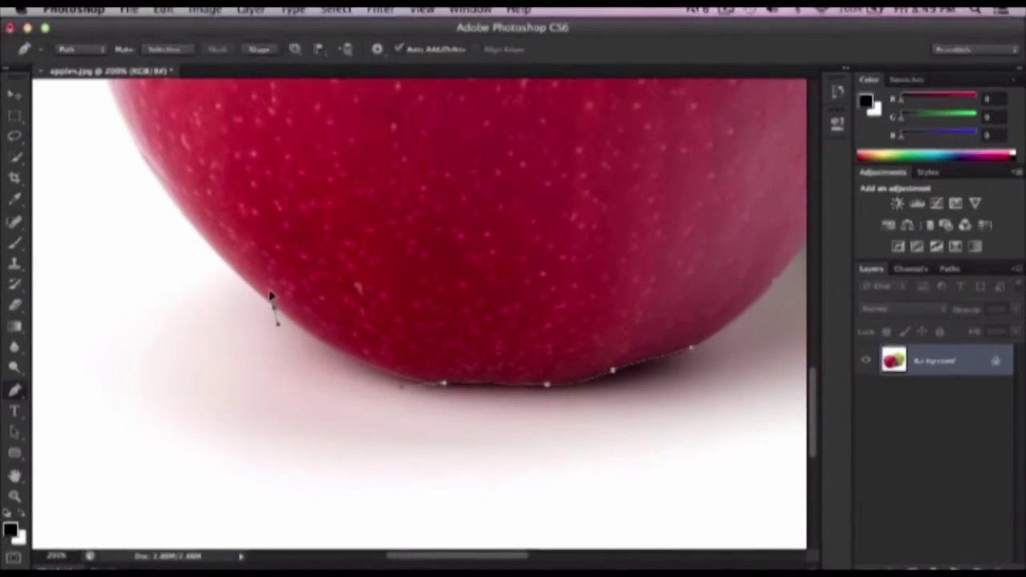
{"action": "left_click_drag", "start_coordinate": [267, 295], "coordinate": [268, 298]}
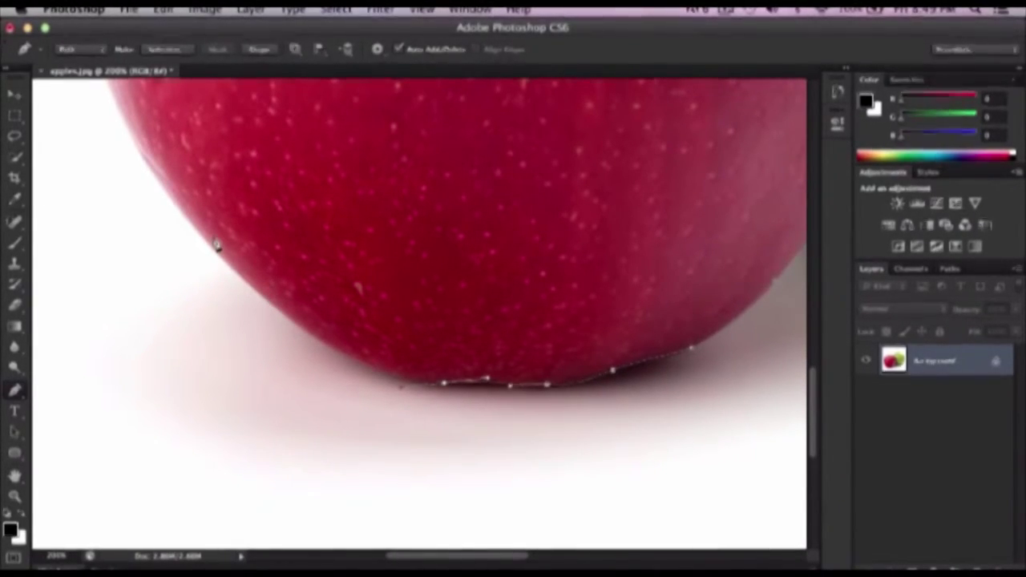
{"action": "left_click_drag", "start_coordinate": [137, 149], "coordinate": [97, 104]}
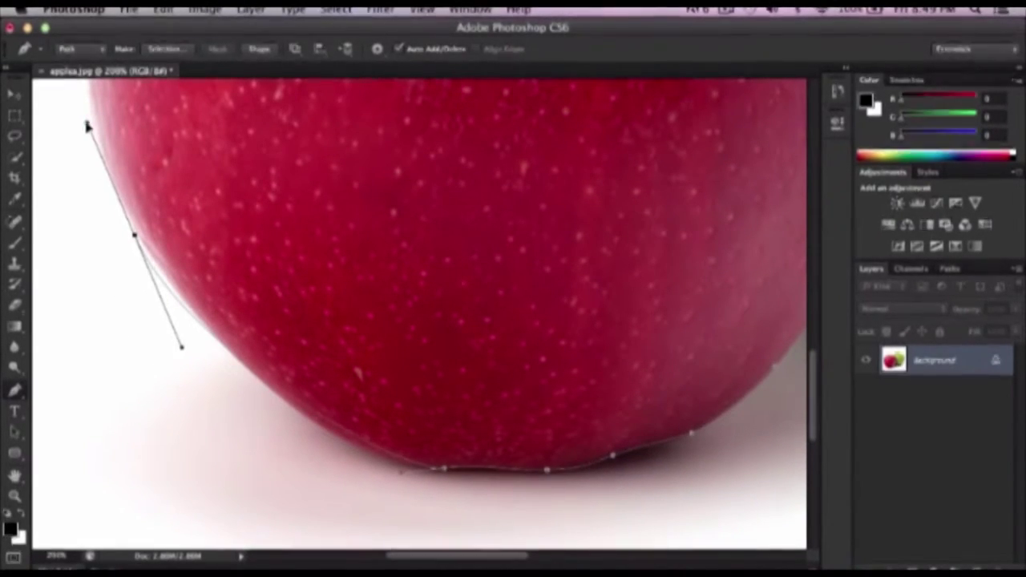
{"action": "left_click_drag", "start_coordinate": [96, 105], "coordinate": [72, 135]}
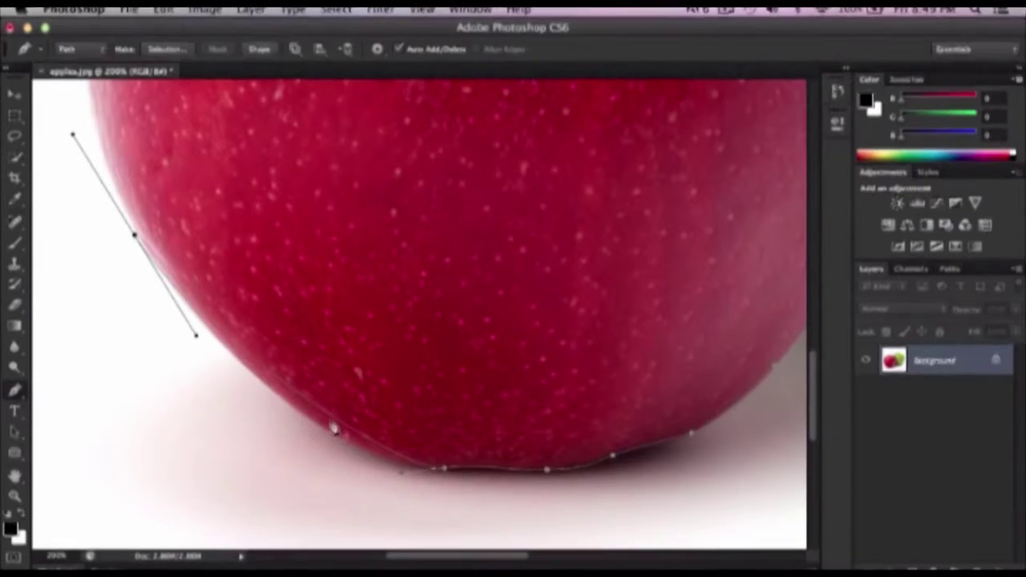
{"action": "key", "text": "ctrl+z"}
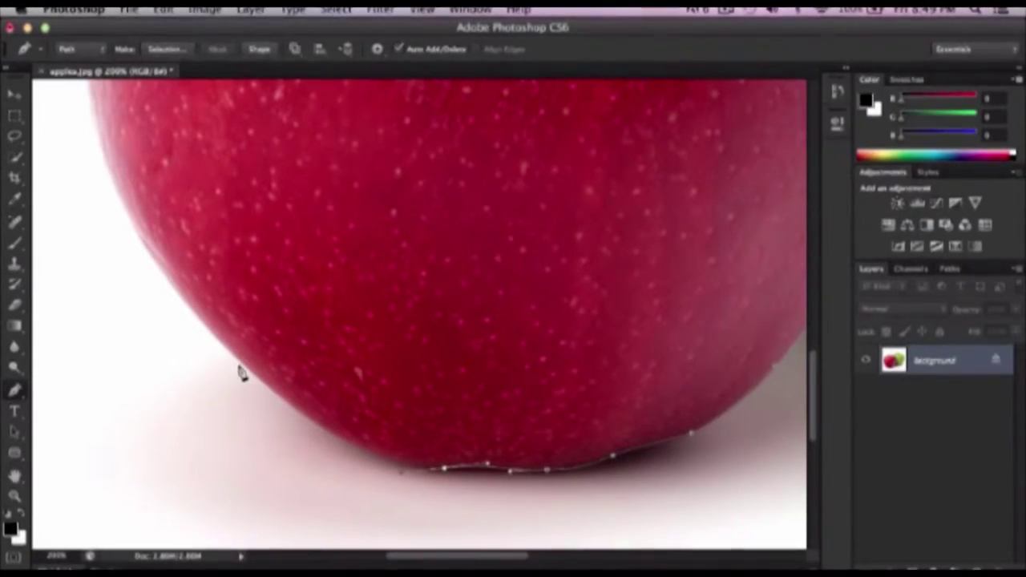
Shape the bottom anchor's handles and add curved anchors up the lower-left edge.
{"action": "left_click_drag", "start_coordinate": [234, 362], "coordinate": [247, 389]}
{"action": "left_click_drag", "start_coordinate": [278, 392], "coordinate": [269, 374]}
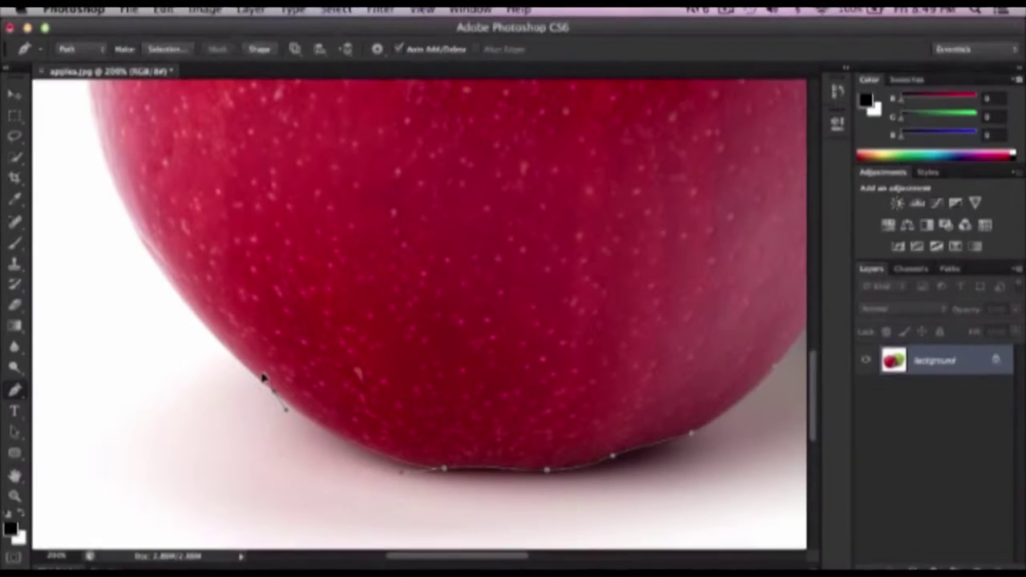
{"action": "left_click_drag", "start_coordinate": [219, 217], "coordinate": [360, 259]}
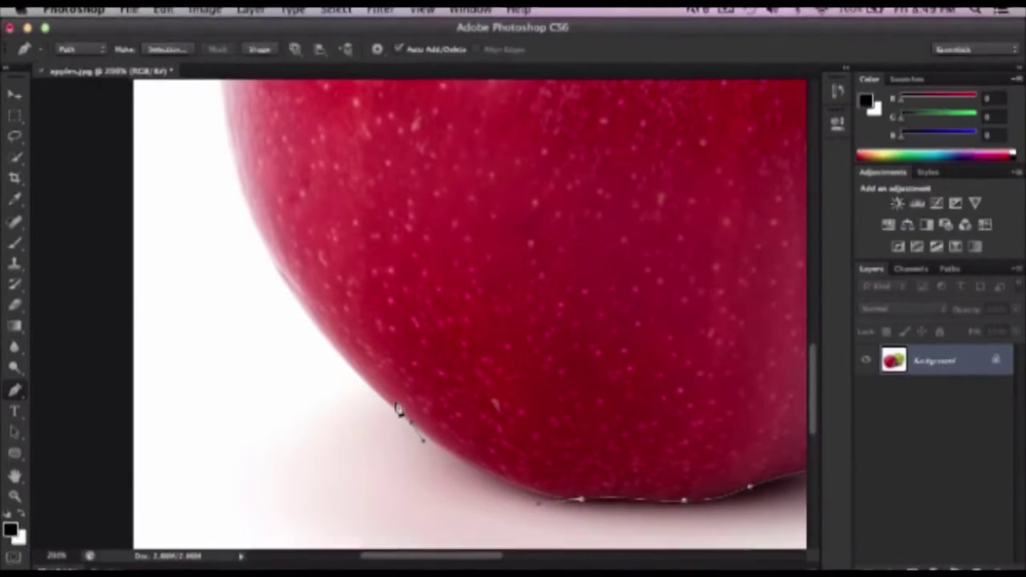
{"action": "left_click_drag", "start_coordinate": [283, 284], "coordinate": [273, 258]}
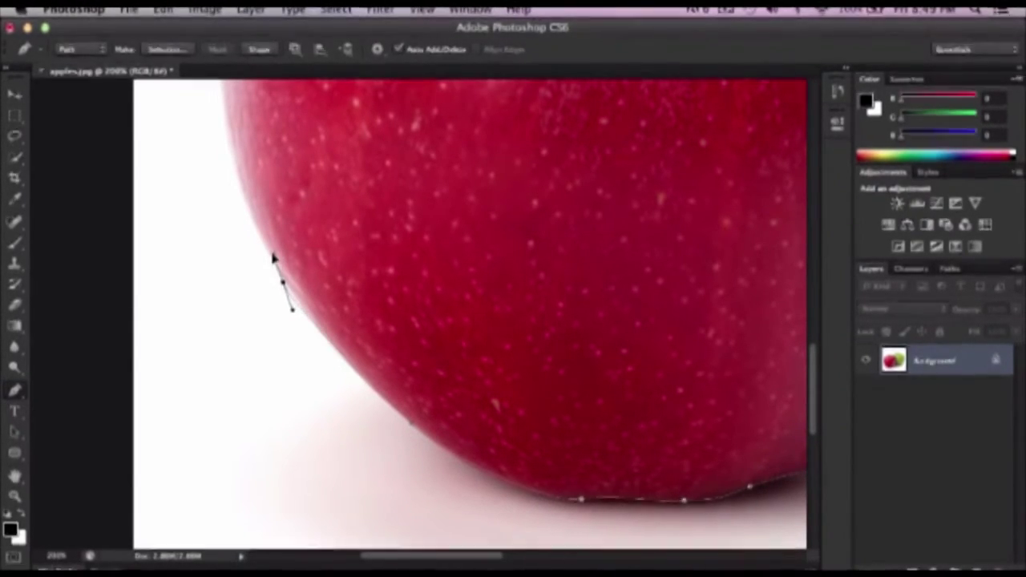
{"action": "scroll", "coordinate": [385, 401], "scroll_direction": "up", "scroll_amount": 5}
Lengthen the anchor's handles and add a smooth anchor further up the left edge.
{"action": "left_click_drag", "start_coordinate": [346, 392], "coordinate": [344, 381]}
{"action": "scroll", "coordinate": [377, 397], "scroll_direction": "up", "scroll_amount": 5}
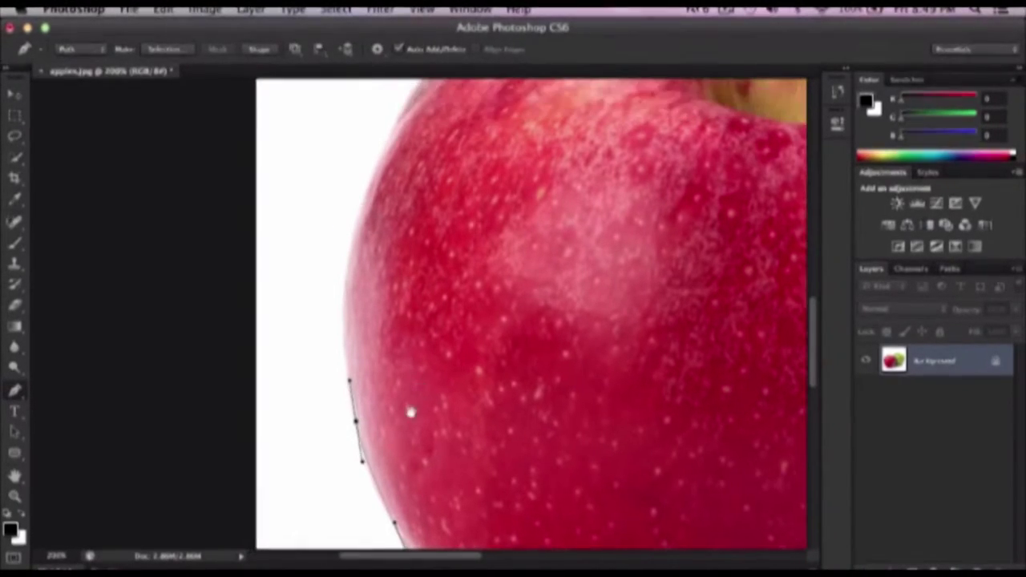
{"action": "scroll", "coordinate": [401, 413], "scroll_direction": "up", "scroll_amount": 3}
{"action": "left_click_drag", "start_coordinate": [363, 373], "coordinate": [382, 340]}
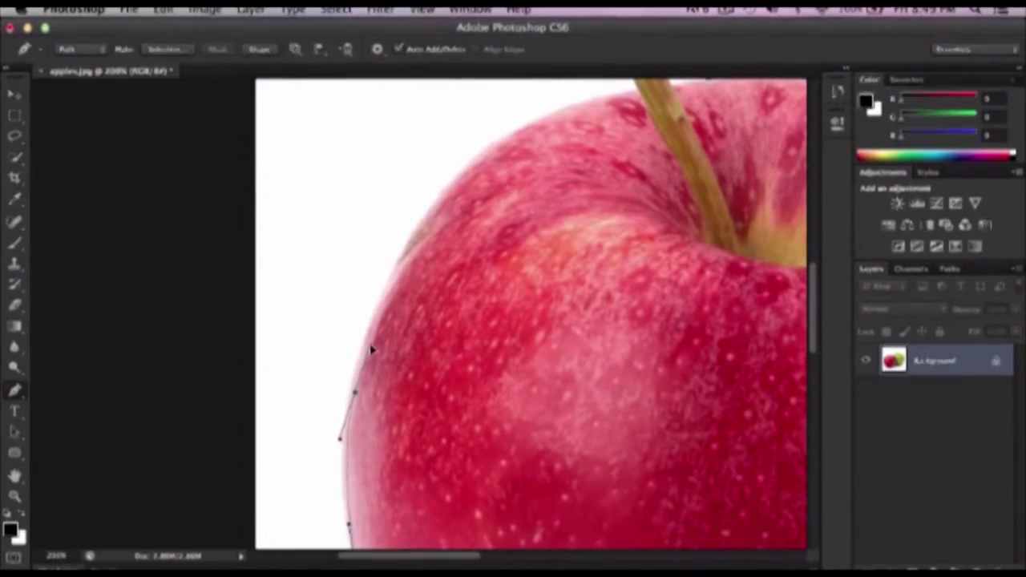
{"action": "scroll", "coordinate": [481, 275], "scroll_direction": "up", "scroll_amount": 3}
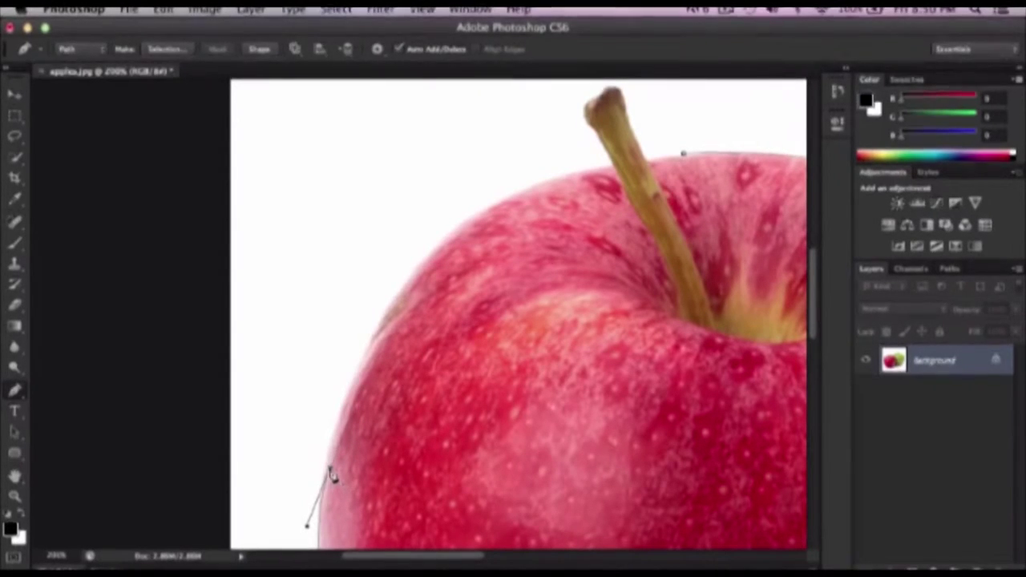
{"action": "left_click_drag", "start_coordinate": [374, 326], "coordinate": [399, 314]}
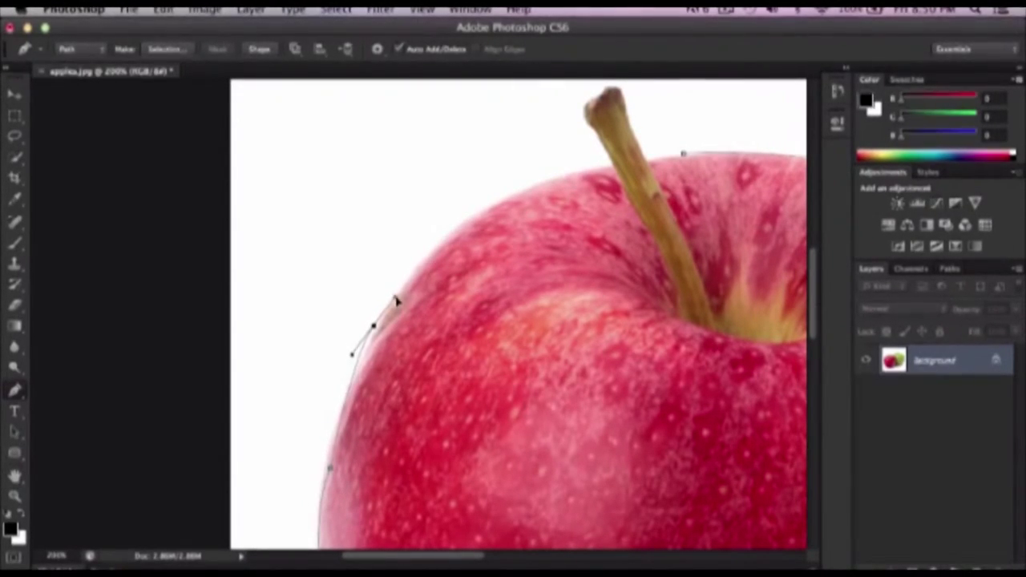
Cancel the accidental JPEG save options and reshape the curve along the mid-left edge.
{"action": "key", "text": "ctrl+s"}
{"action": "left_click", "coordinate": [603, 211]}
{"action": "key", "text": "p"}
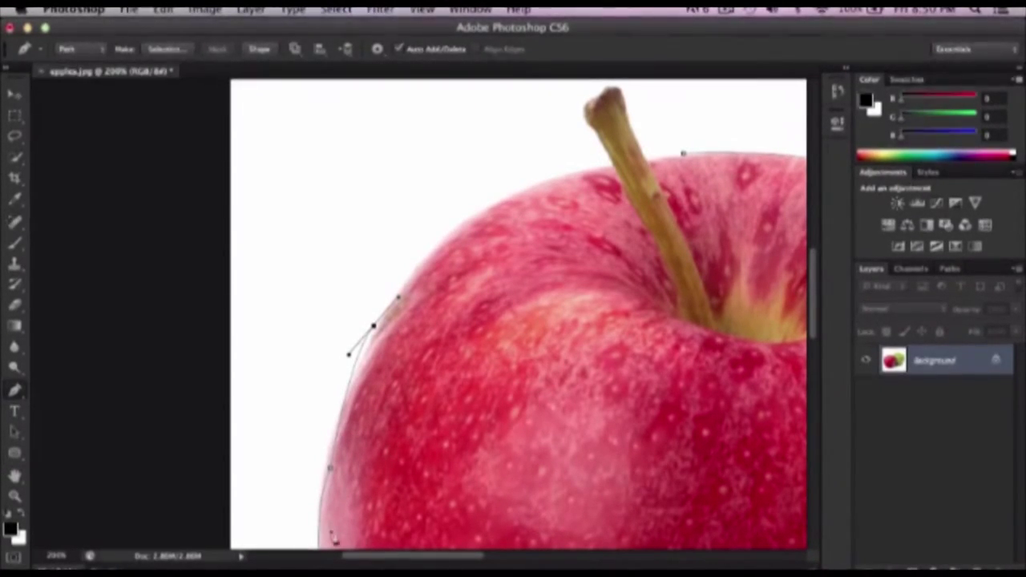
{"action": "left_click_drag", "start_coordinate": [412, 470], "coordinate": [413, 315]}
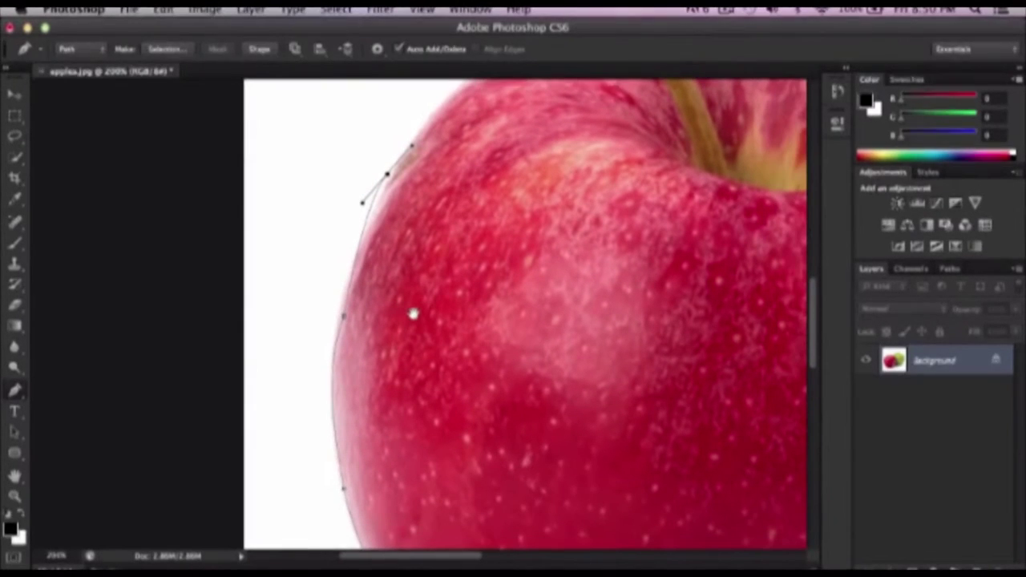
{"action": "left_click_drag", "start_coordinate": [345, 322], "coordinate": [340, 319]}
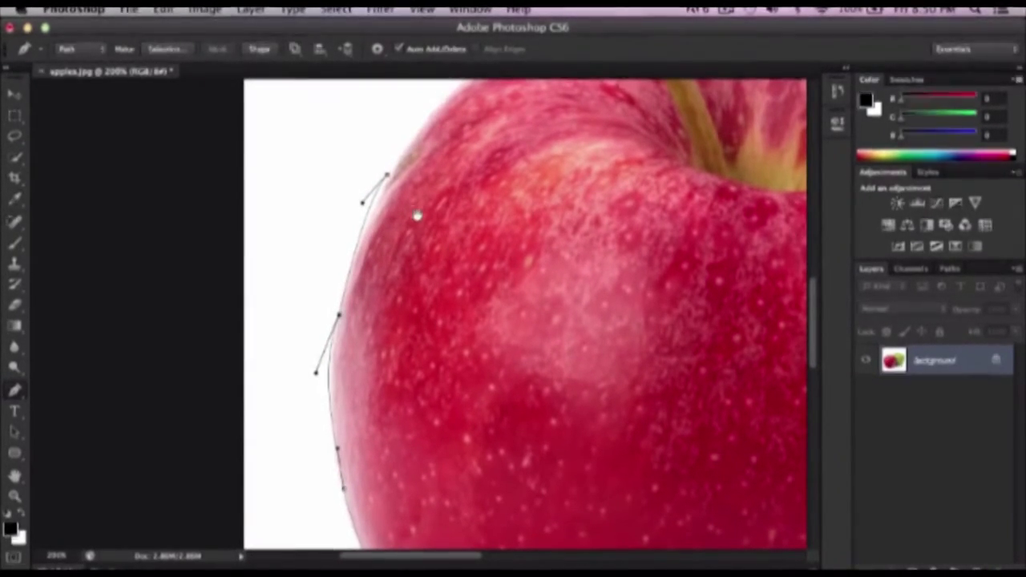
{"action": "left_click_drag", "start_coordinate": [417, 212], "coordinate": [332, 408]}
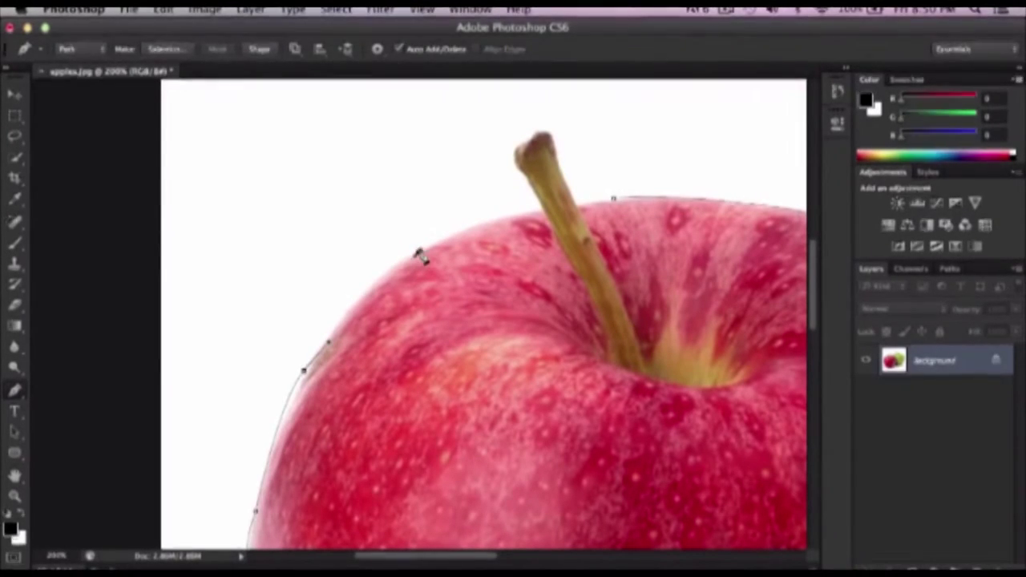
Add a curved anchor where the apple's top meets the stem, then zoom in on the stem.
{"action": "left_click", "coordinate": [538, 213]}
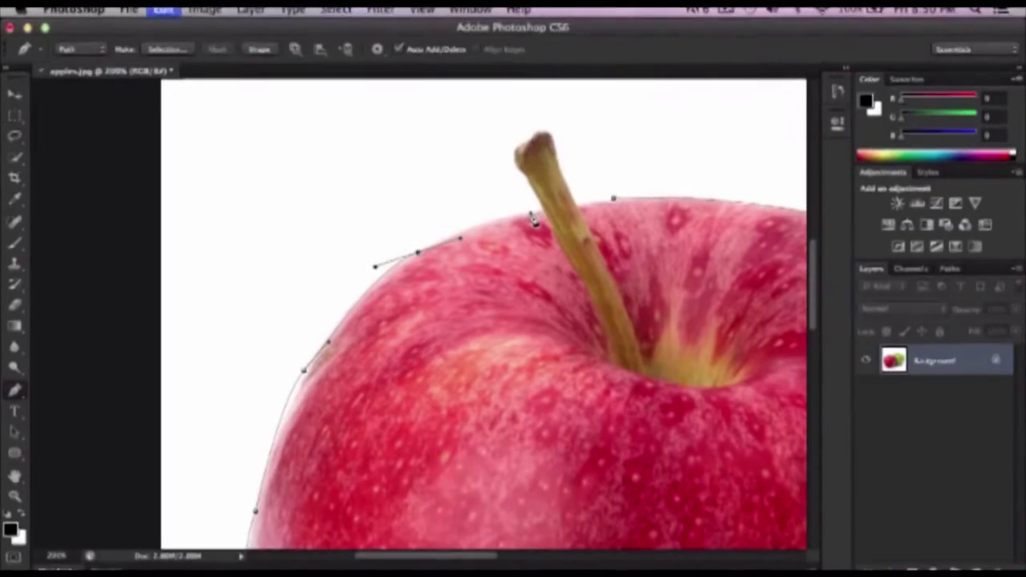
{"action": "left_click_drag", "start_coordinate": [533, 215], "coordinate": [539, 216]}
{"action": "key", "text": "ctrl+z"}
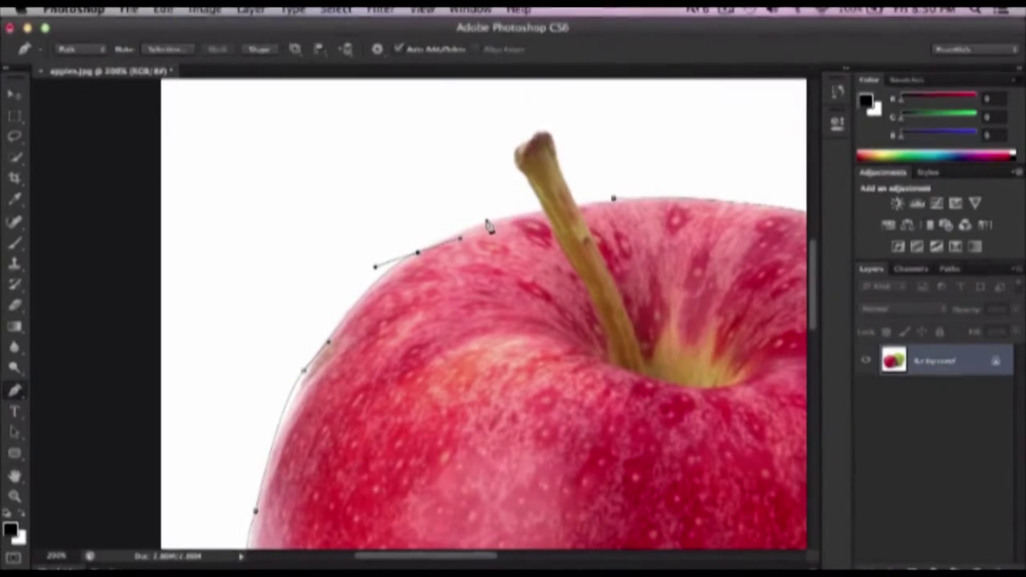
{"action": "left_click", "coordinate": [418, 254], "text": "alt"}
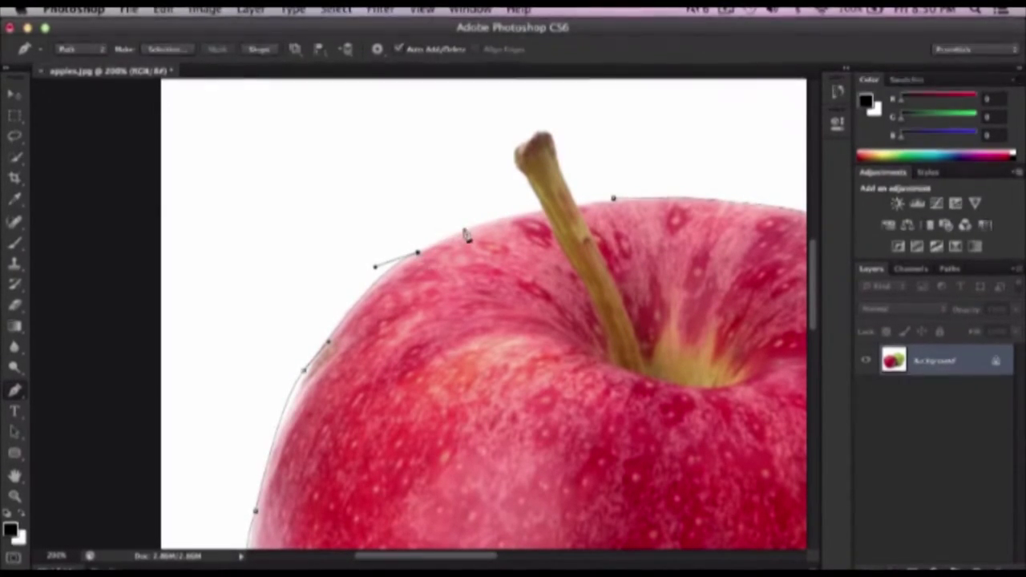
{"action": "left_click_drag", "start_coordinate": [497, 222], "coordinate": [553, 233]}
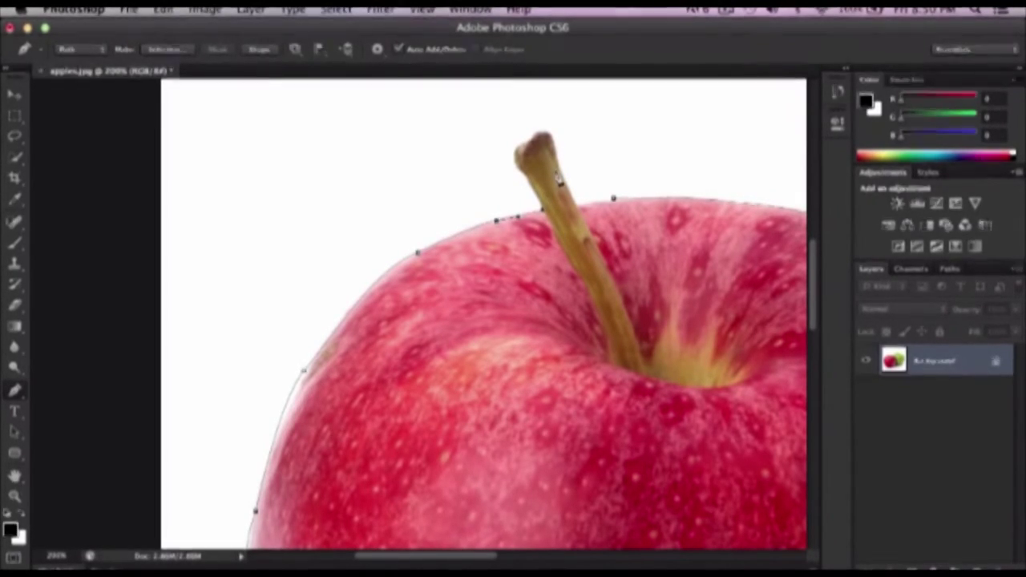
{"action": "key", "text": "ctrl+plus"}
{"action": "left_click_drag", "start_coordinate": [558, 176], "coordinate": [398, 337]}
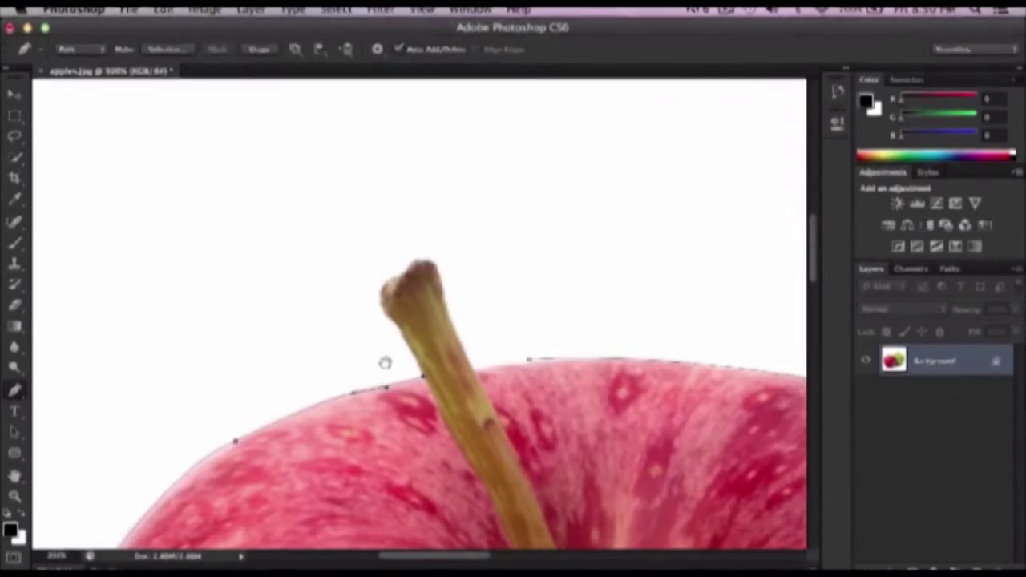
{"action": "scroll", "coordinate": [396, 335], "scroll_direction": "down", "scroll_amount": 1}
{"action": "scroll", "coordinate": [395, 335], "scroll_direction": "up", "scroll_amount": 1}
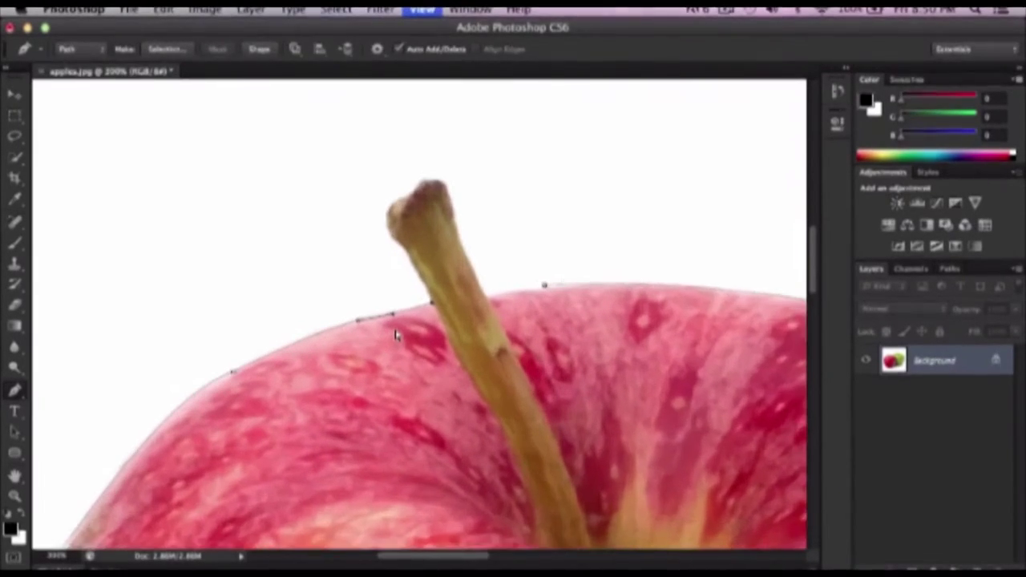
{"action": "scroll", "coordinate": [395, 335], "scroll_direction": "up", "scroll_amount": 1}
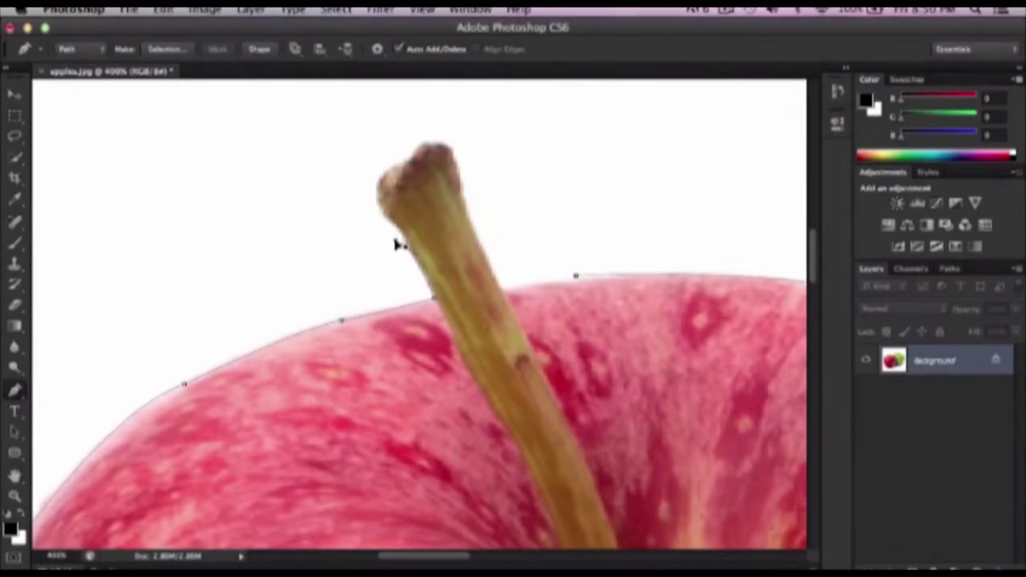
Trace the path up the stem's left edge, across its top, and down its right edge.
{"action": "left_click", "coordinate": [396, 241]}
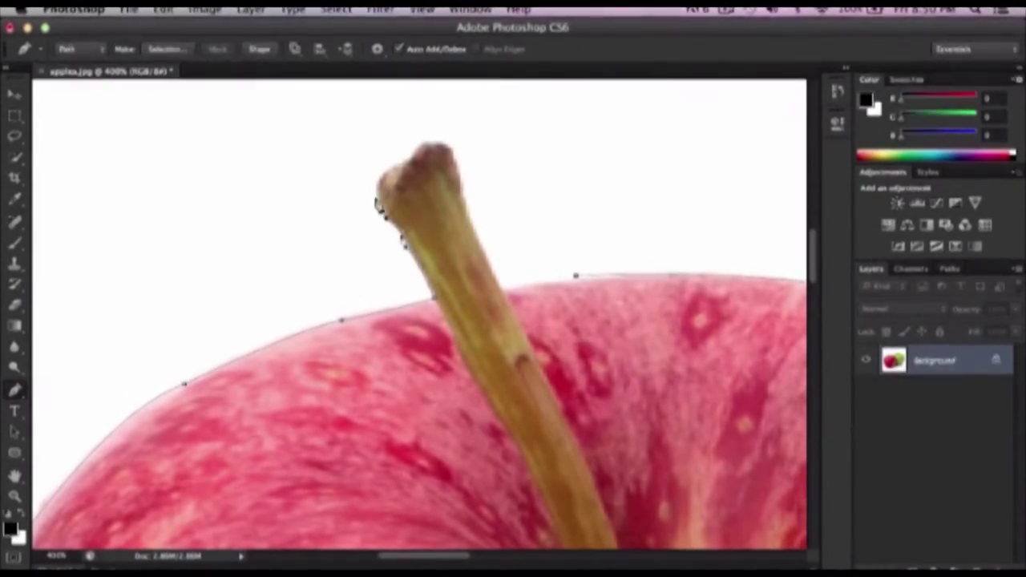
{"action": "left_click_drag", "start_coordinate": [377, 176], "coordinate": [386, 155]}
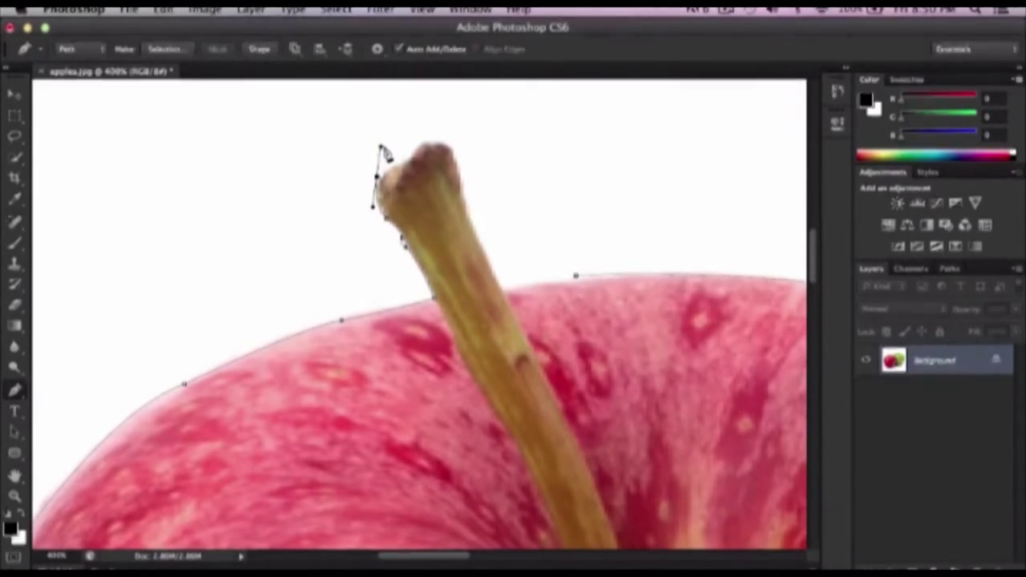
{"action": "left_click", "coordinate": [406, 169]}
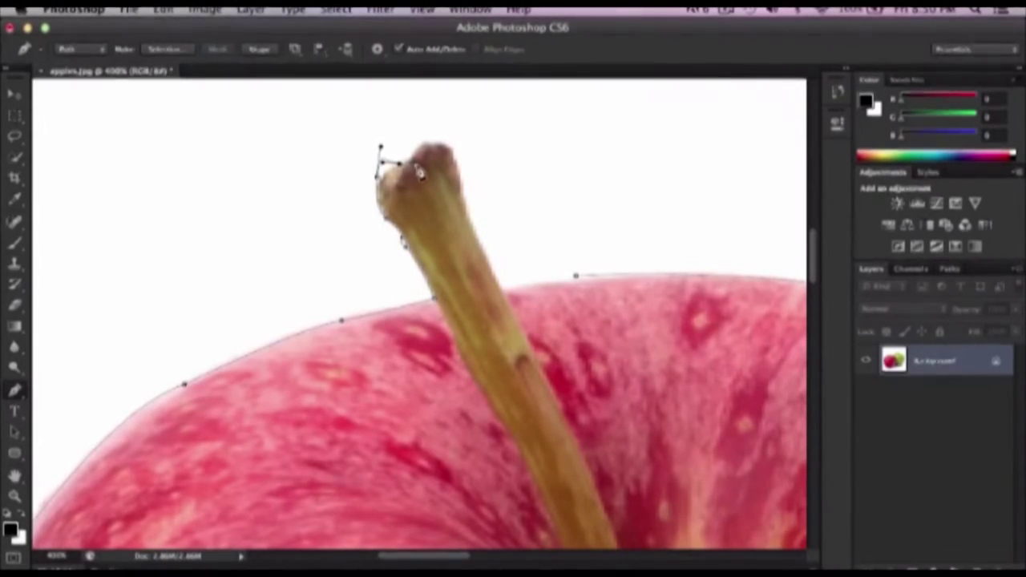
{"action": "left_click", "coordinate": [376, 177], "text": "alt"}
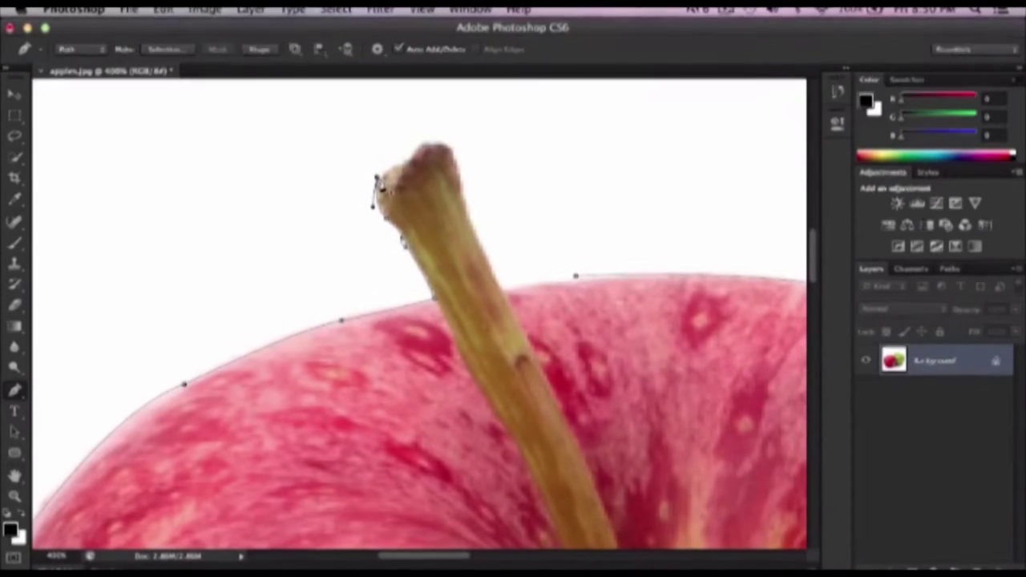
{"action": "left_click", "coordinate": [402, 167]}
{"action": "left_click", "coordinate": [421, 153]}
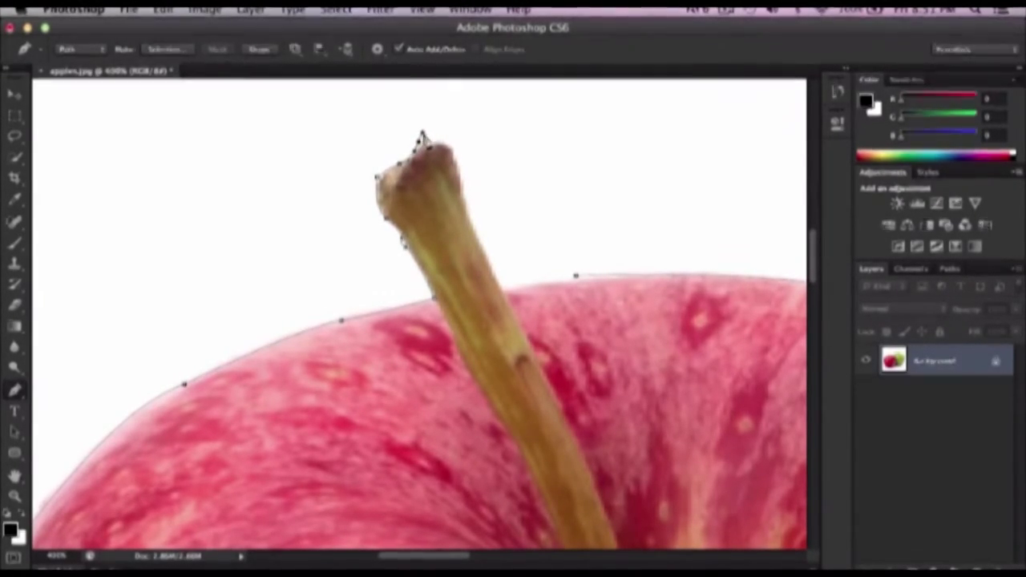
{"action": "left_click", "coordinate": [445, 151]}
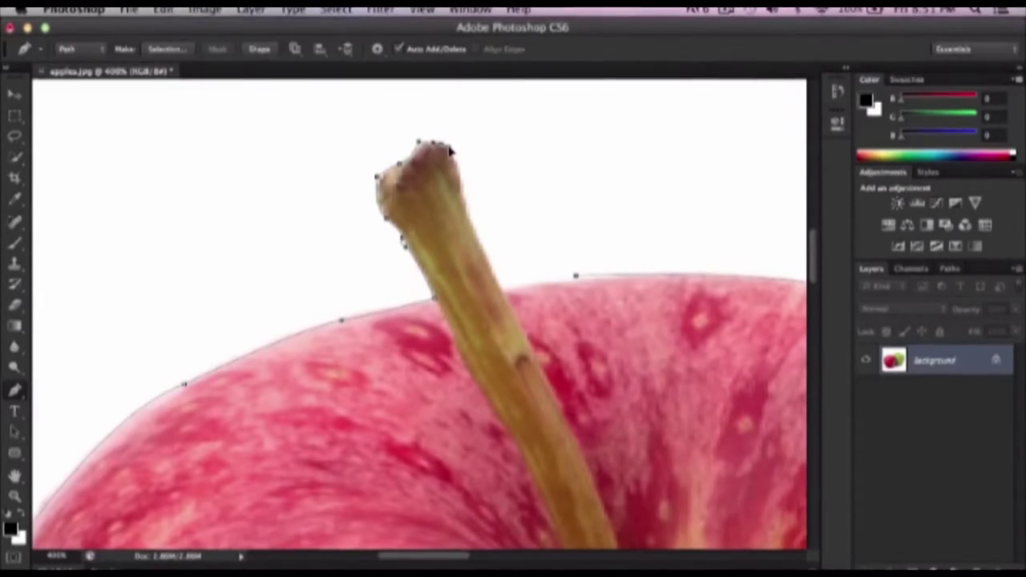
{"action": "left_click", "coordinate": [461, 156]}
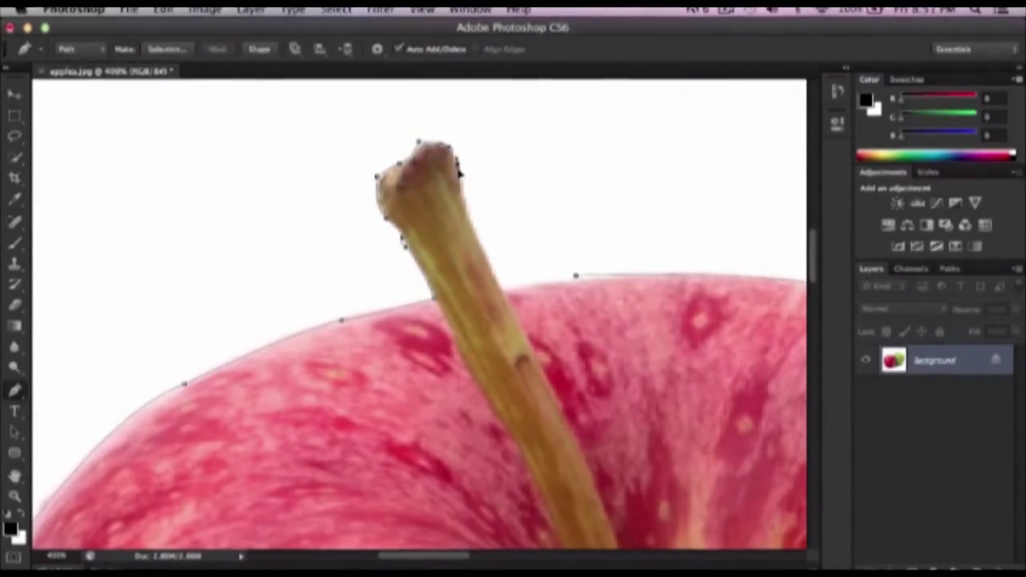
{"action": "left_click", "coordinate": [464, 189]}
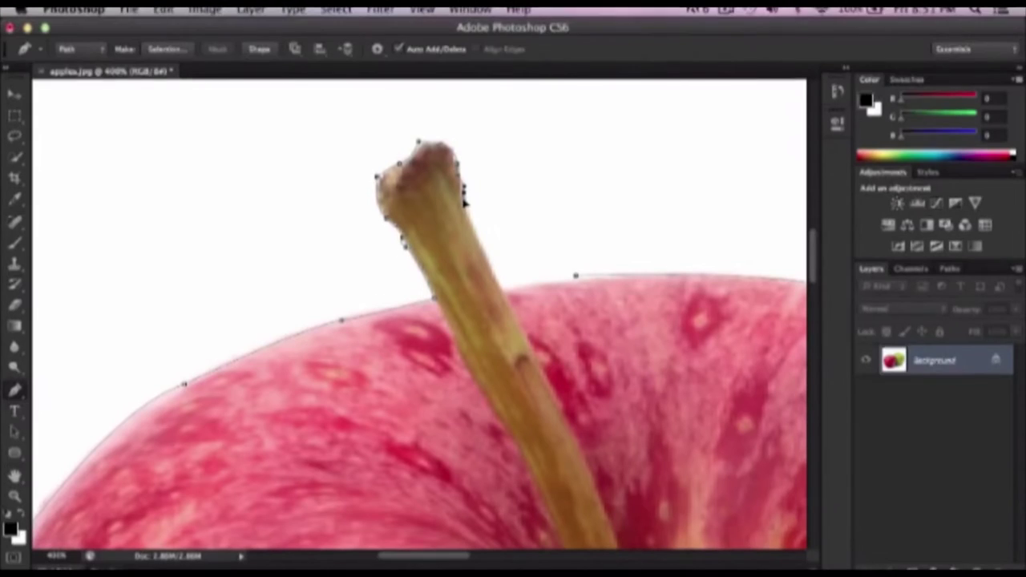
{"action": "left_click", "coordinate": [480, 239]}
{"action": "left_click", "coordinate": [502, 288]}
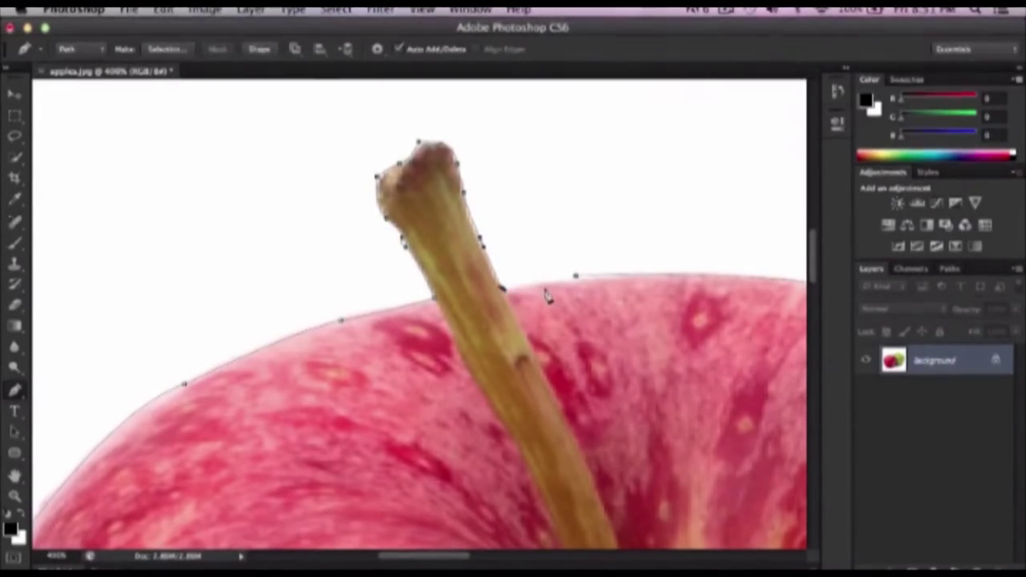
Add a curved anchor where the stem meets the apple, bend it along the top, and hide the path.
{"action": "mouse_move", "coordinate": [561, 285]}
{"action": "left_mouse_down"}
{"action": "mouse_move", "coordinate": [558, 264]}
{"action": "mouse_move", "coordinate": [591, 345]}
{"action": "left_mouse_up"}
{"action": "left_click_drag", "start_coordinate": [578, 263], "coordinate": [572, 206]}
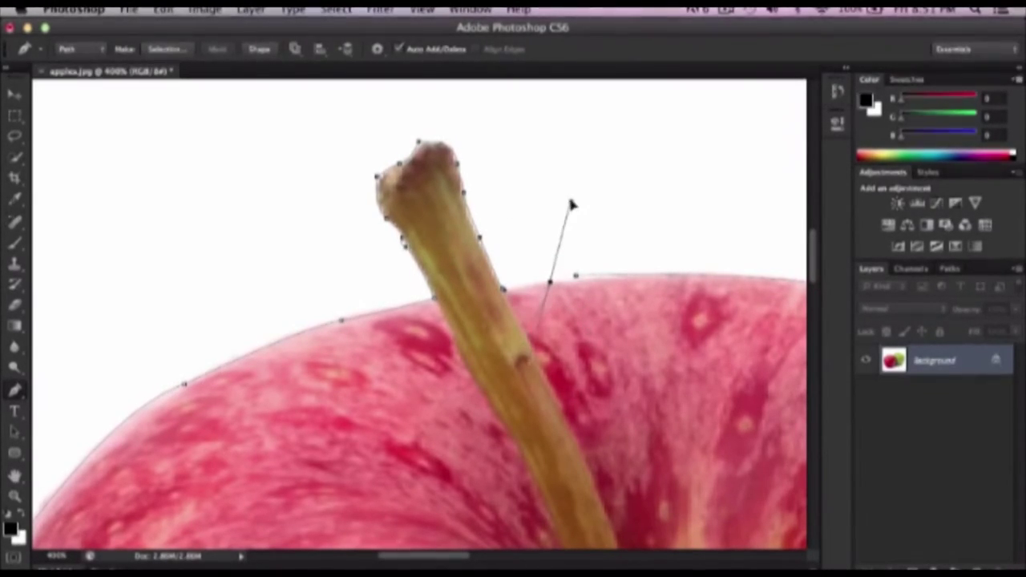
{"action": "left_click_drag", "start_coordinate": [593, 310], "coordinate": [591, 365]}
{"action": "left_click_drag", "start_coordinate": [583, 267], "coordinate": [566, 260]}
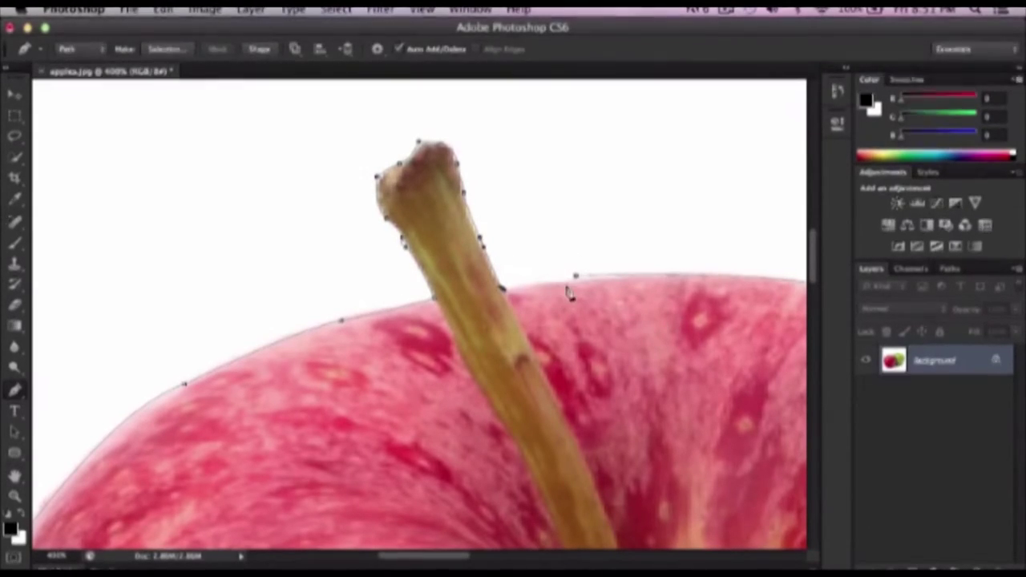
{"action": "key", "text": "ctrl+z"}
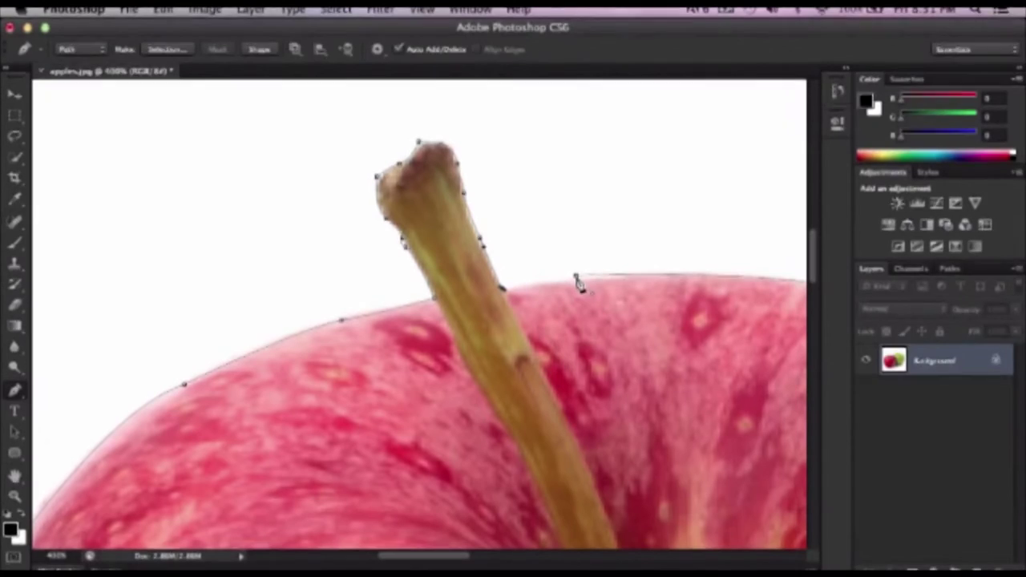
{"action": "key", "text": "ctrl+z"}
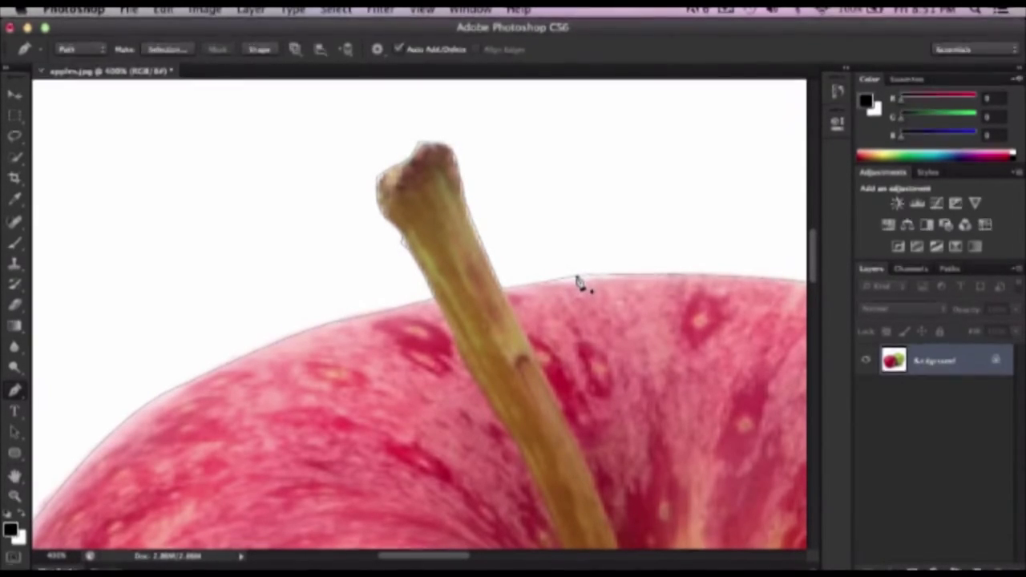
Stroke the red apple's path in black with the Pencil tool, then undo the outline.
{"action": "key", "text": "ctrl+minus"}
{"action": "key", "text": "ctrl+minus"}
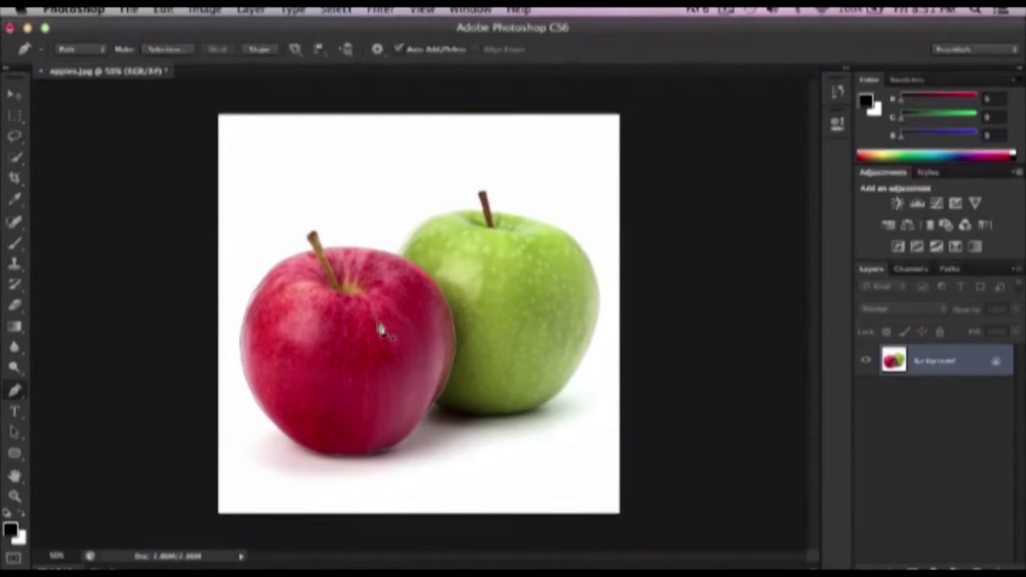
{"action": "right_click", "coordinate": [367, 308]}
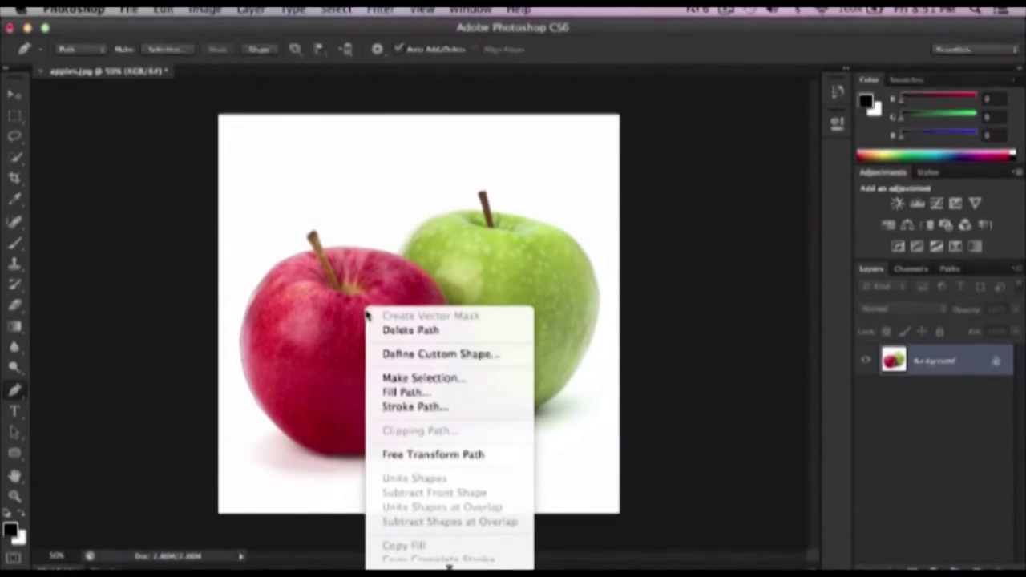
{"action": "left_click", "coordinate": [410, 407]}
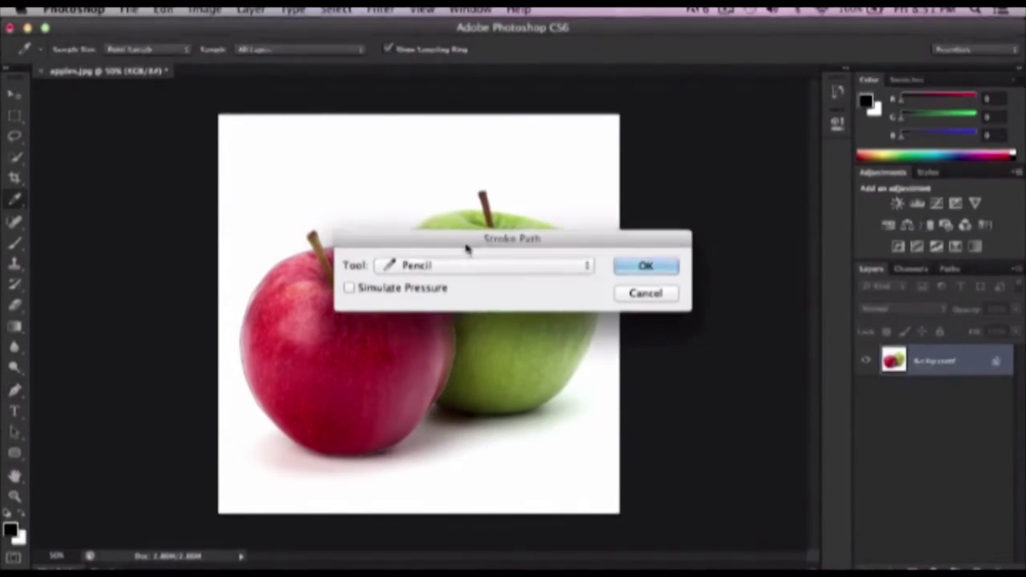
{"action": "left_click_drag", "start_coordinate": [469, 236], "coordinate": [527, 163]}
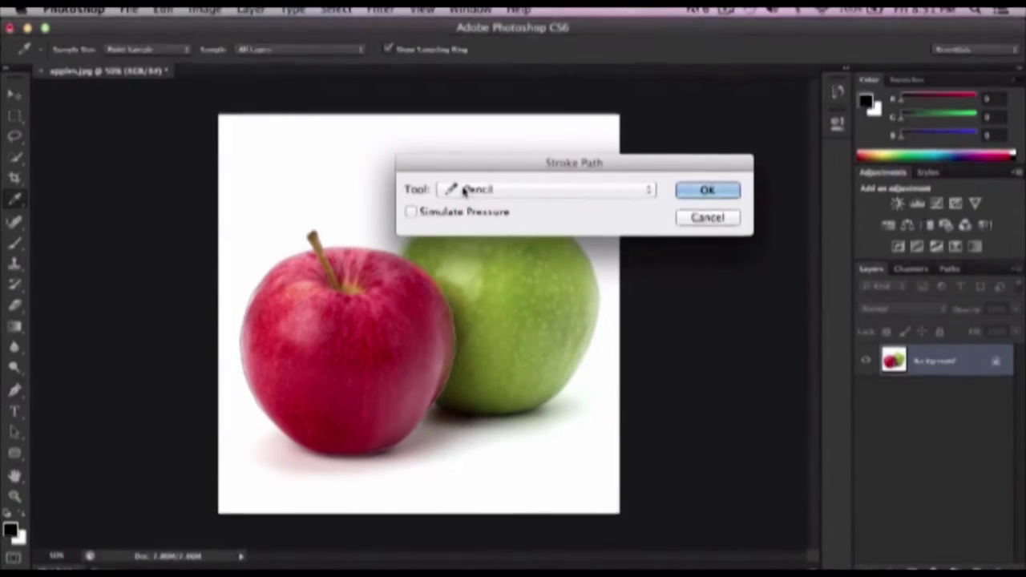
{"action": "left_click", "coordinate": [481, 190]}
{"action": "left_click", "coordinate": [491, 191]}
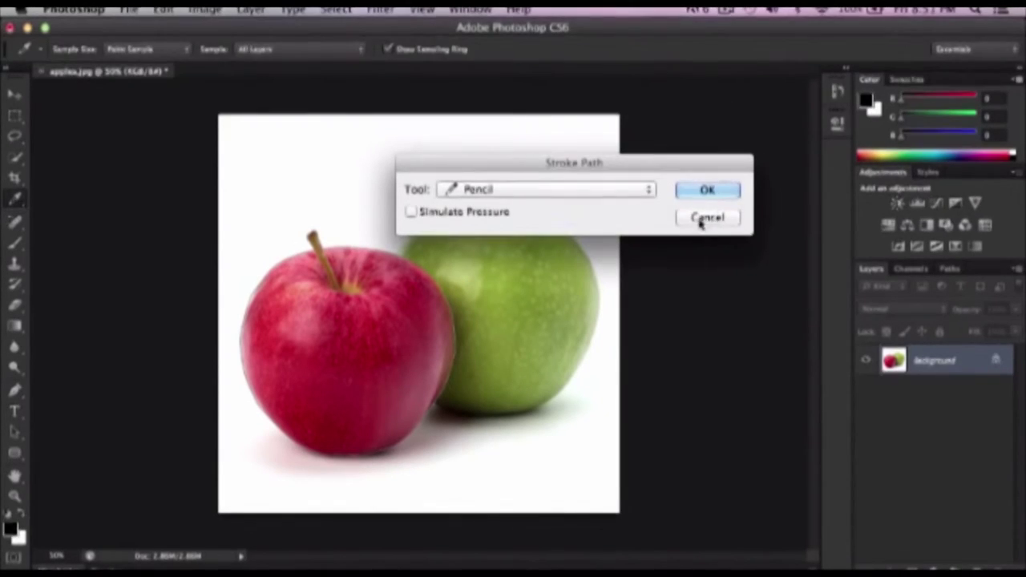
{"action": "left_click", "coordinate": [708, 189]}
{"action": "key", "text": "p"}
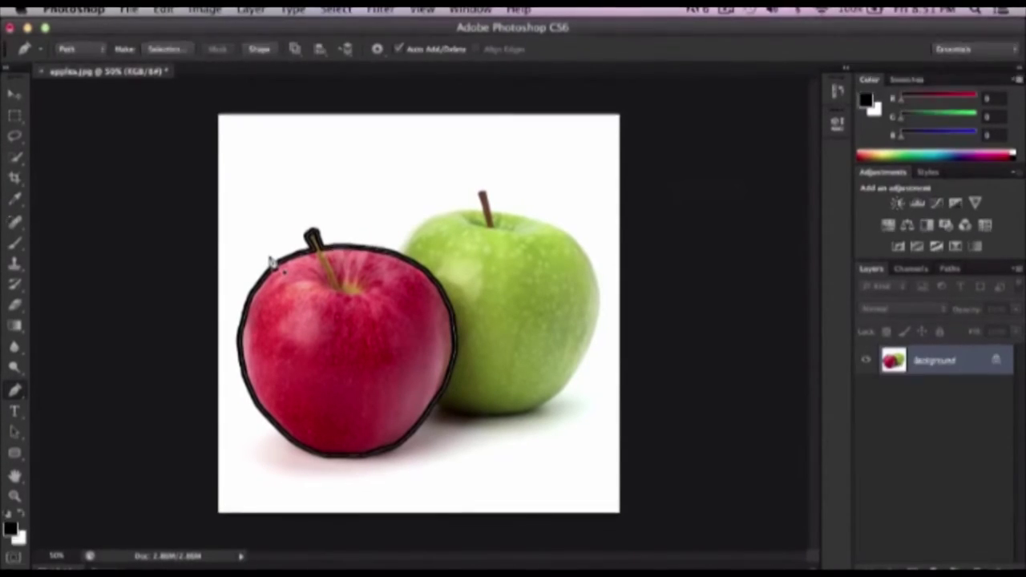
{"action": "key", "text": "ctrl+z"}
{"action": "left_click", "coordinate": [9, 529]}
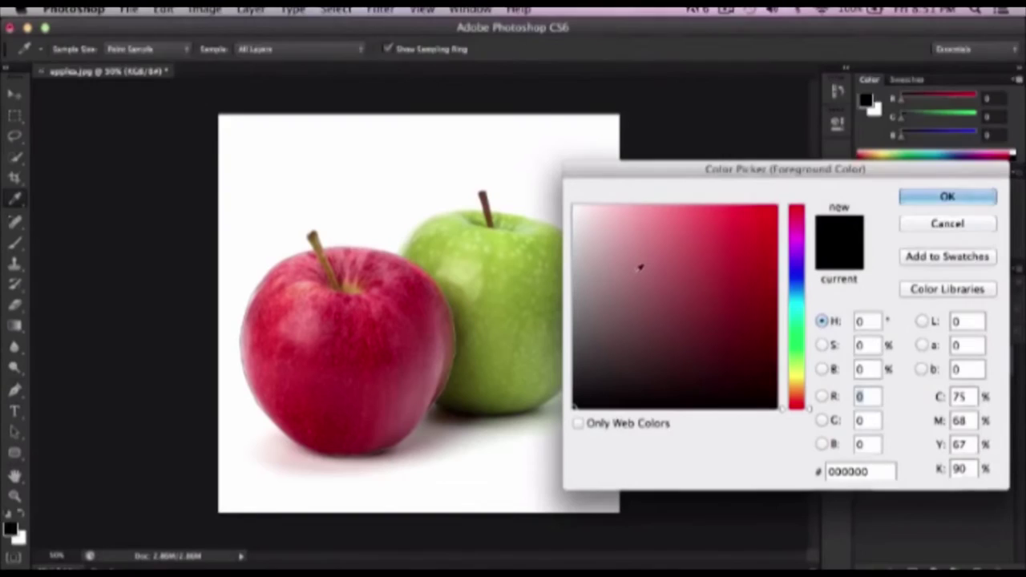
Shift the Color Picker hue toward green and sample the green apple for a lime-green foreground.
{"action": "left_click", "coordinate": [802, 303]}
{"action": "left_click_drag", "start_coordinate": [803, 305], "coordinate": [803, 315]}
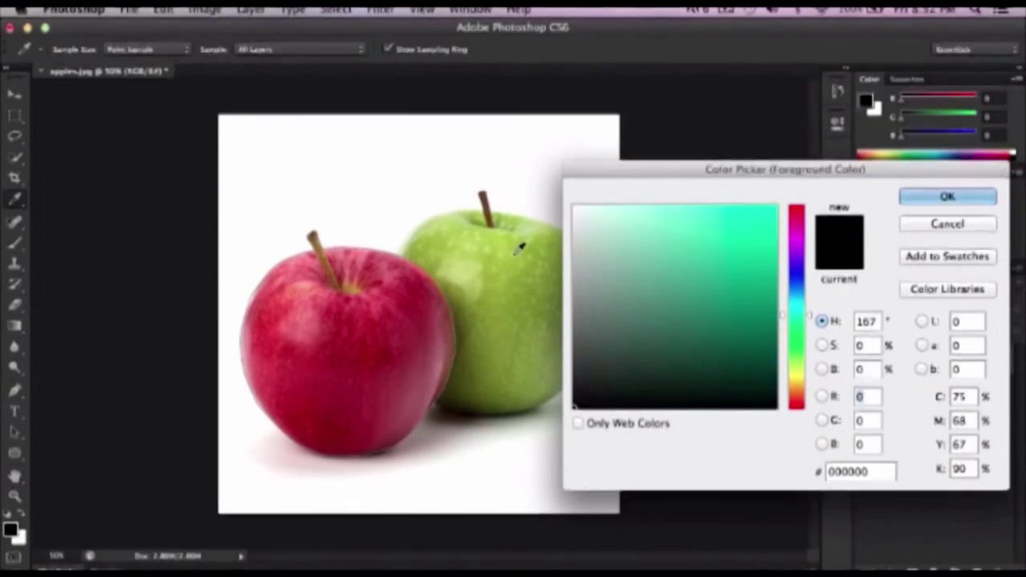
{"action": "mouse_move", "coordinate": [497, 240]}
{"action": "left_mouse_down"}
{"action": "mouse_move", "coordinate": [486, 261]}
{"action": "mouse_move", "coordinate": [499, 245]}
{"action": "mouse_move", "coordinate": [520, 257]}
{"action": "left_mouse_up"}
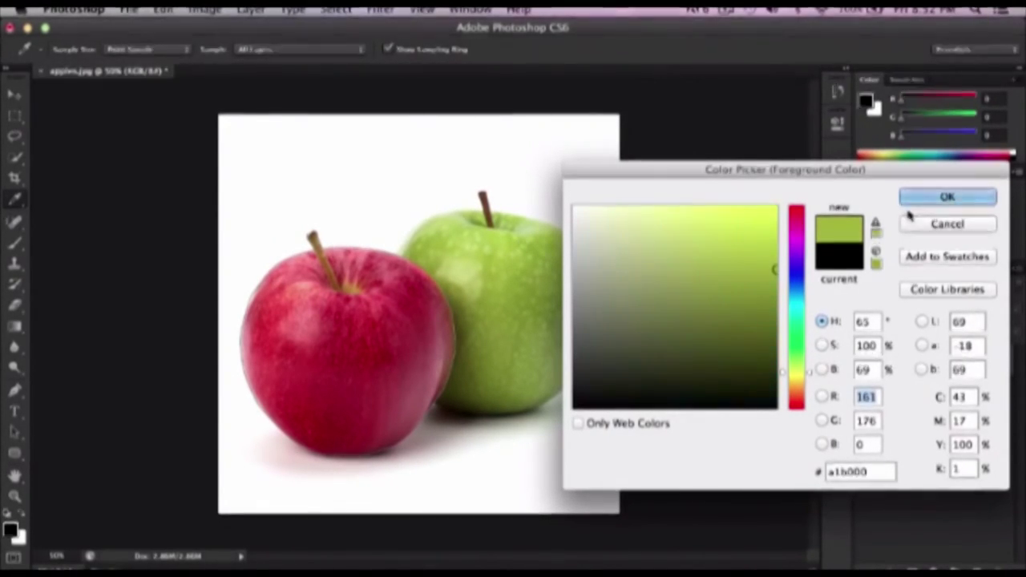
{"action": "left_click", "coordinate": [914, 201]}
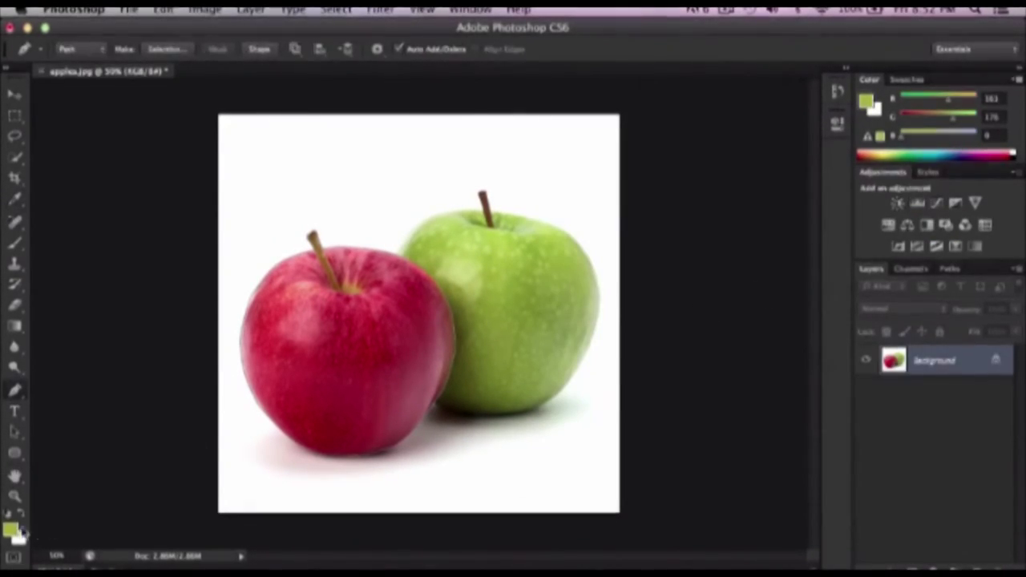
{"action": "right_click", "coordinate": [370, 304]}
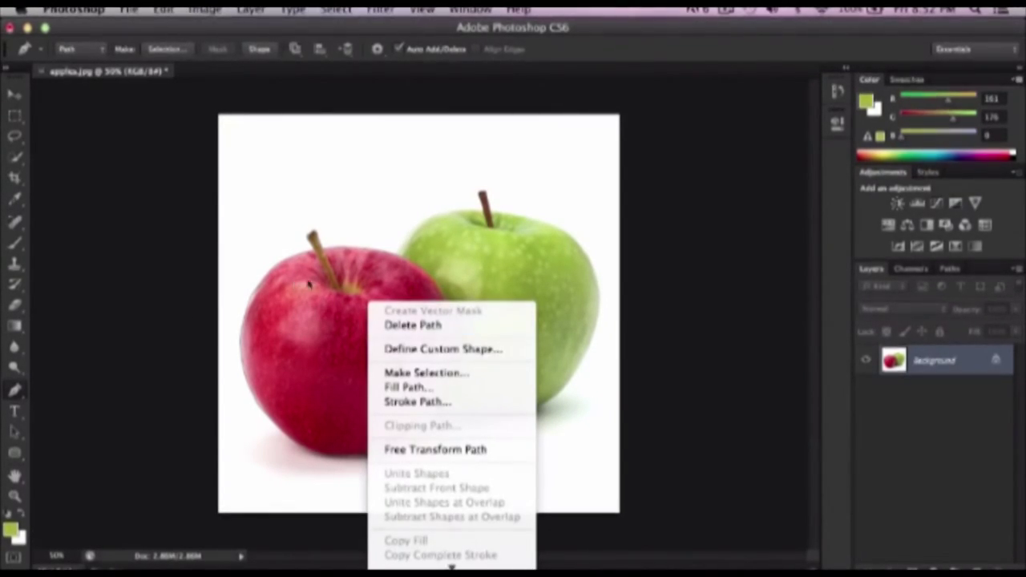
Cancel the Fill Path dialog, then stroke the apple's path in lime green with the Pencil tool.
{"action": "left_click", "coordinate": [411, 387]}
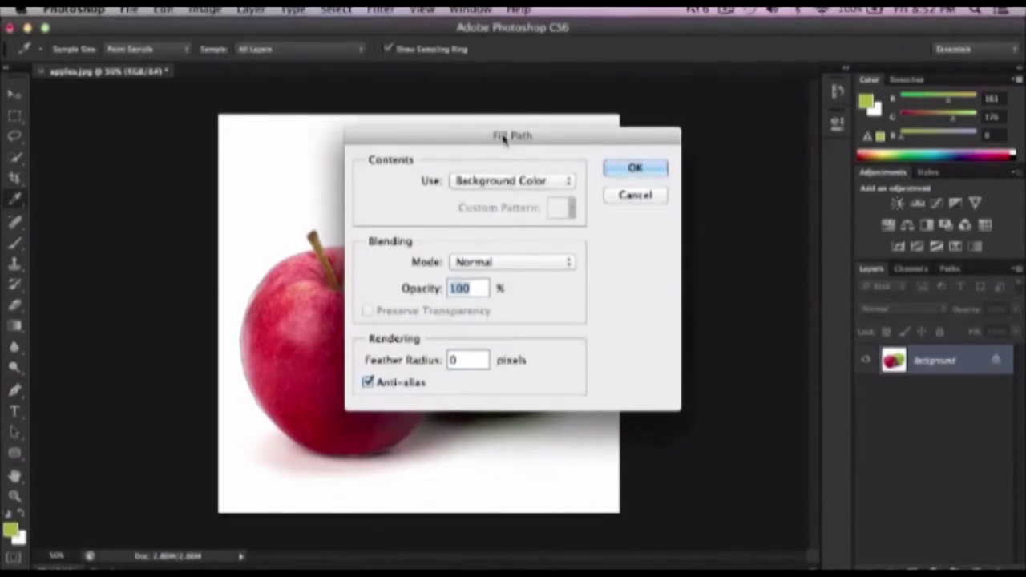
{"action": "left_click_drag", "start_coordinate": [509, 142], "coordinate": [641, 142]}
{"action": "left_click", "coordinate": [743, 201]}
{"action": "right_click", "coordinate": [337, 327]}
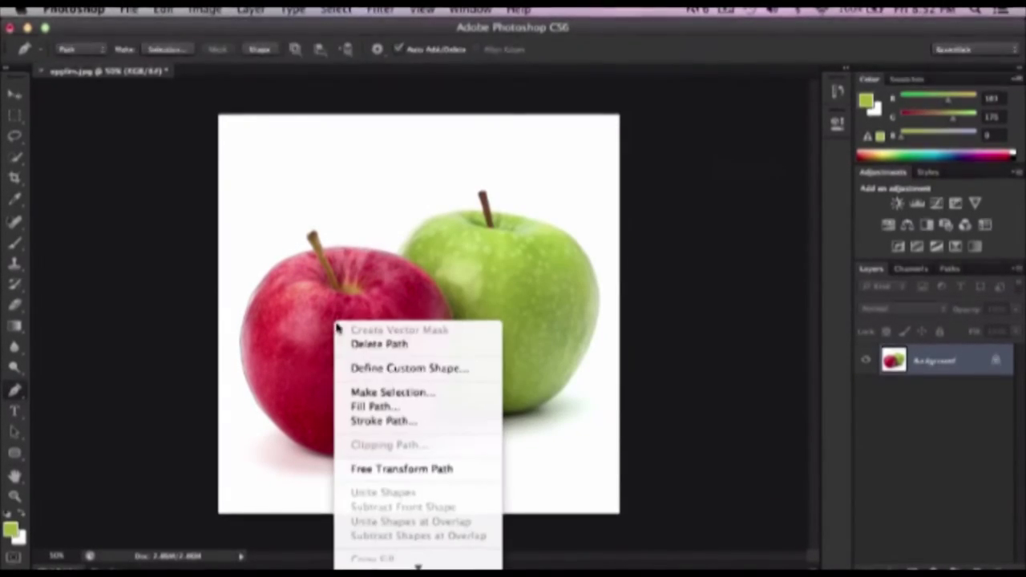
{"action": "left_click", "coordinate": [384, 420]}
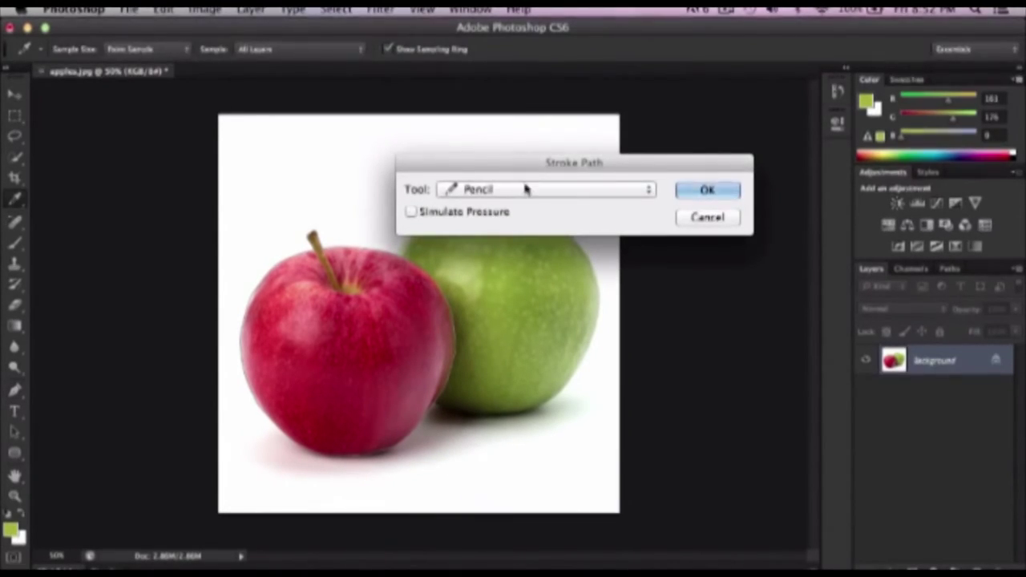
{"action": "left_click", "coordinate": [651, 190]}
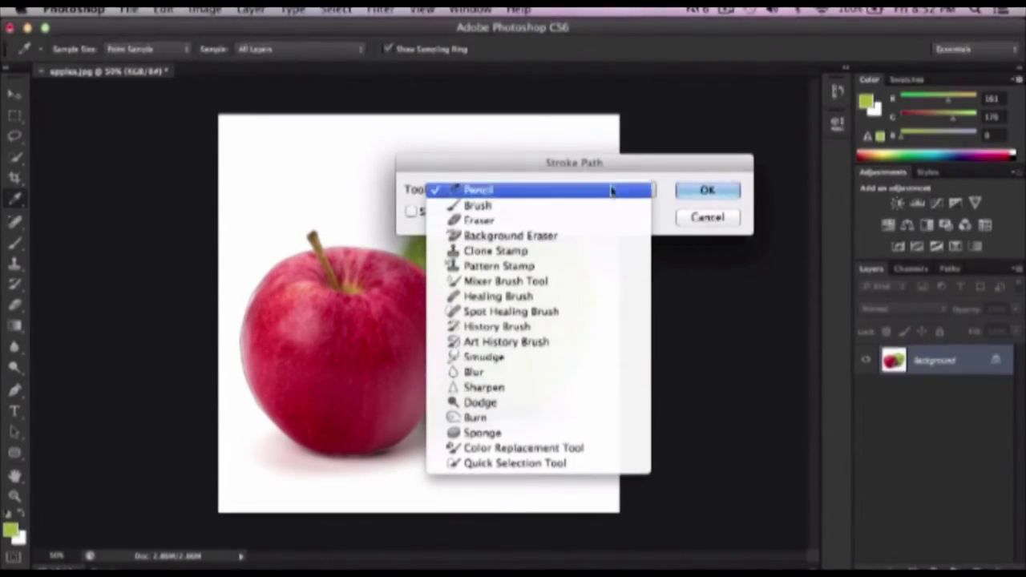
{"action": "left_click", "coordinate": [681, 163]}
{"action": "left_click_drag", "start_coordinate": [681, 163], "coordinate": [738, 155]}
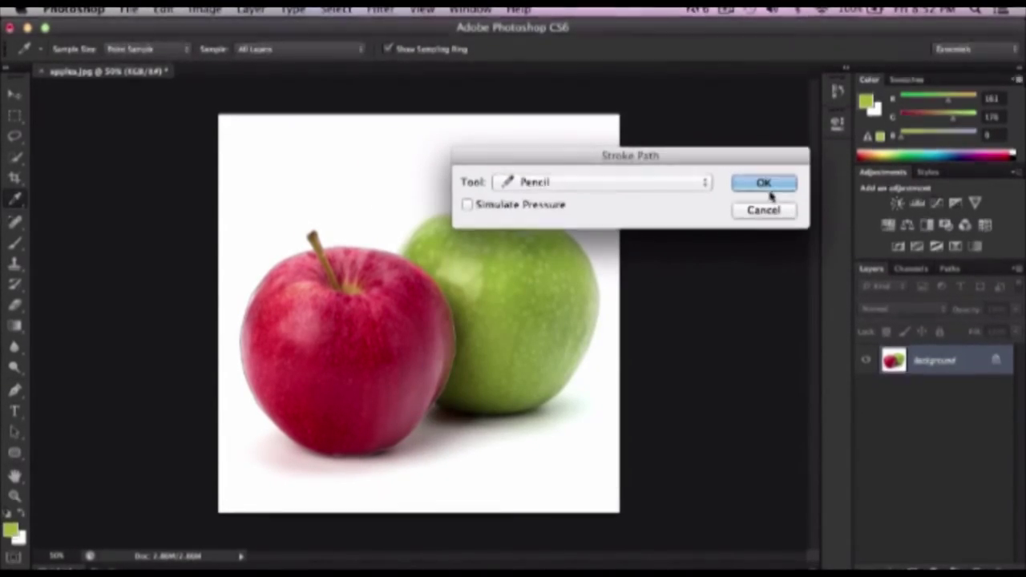
{"action": "left_click", "coordinate": [752, 185]}
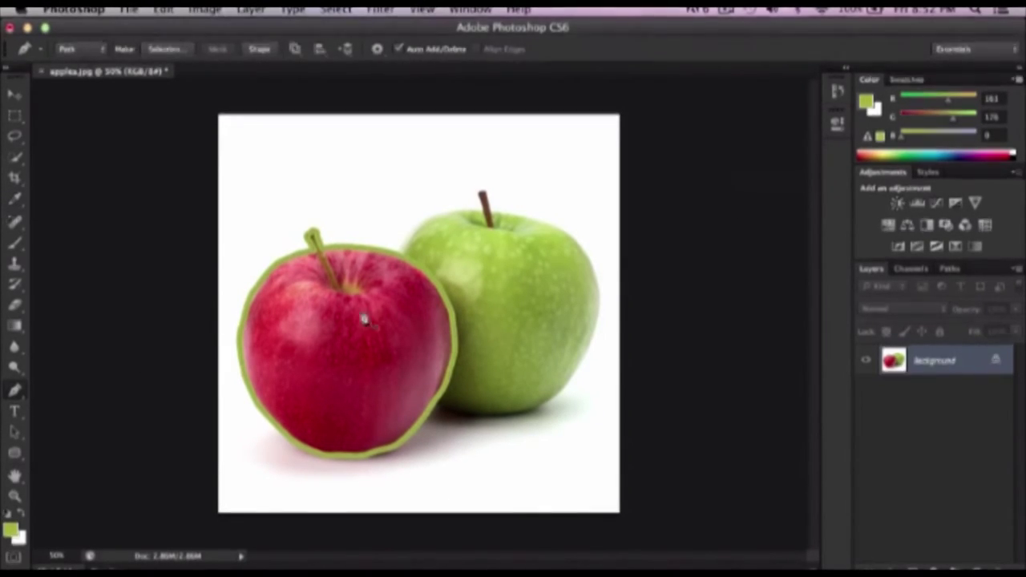
{"action": "key", "text": "ctrl+plus"}
{"action": "key", "text": "ctrl+plus"}
{"action": "key", "text": "ctrl+0"}
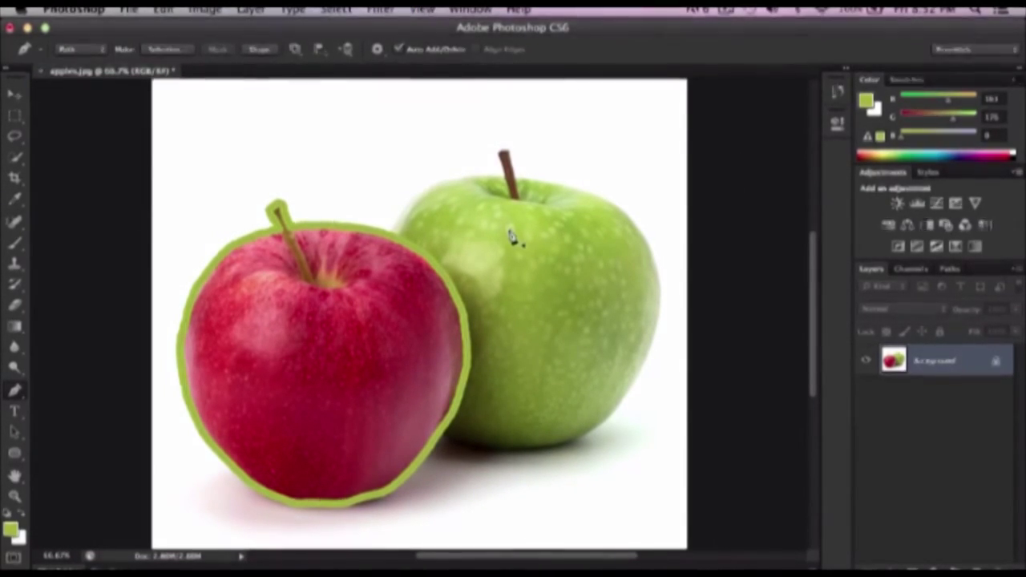
{"action": "key", "text": "ctrl+z"}
{"action": "key", "text": "ctrl+z"}
{"action": "left_click", "coordinate": [423, 9]}
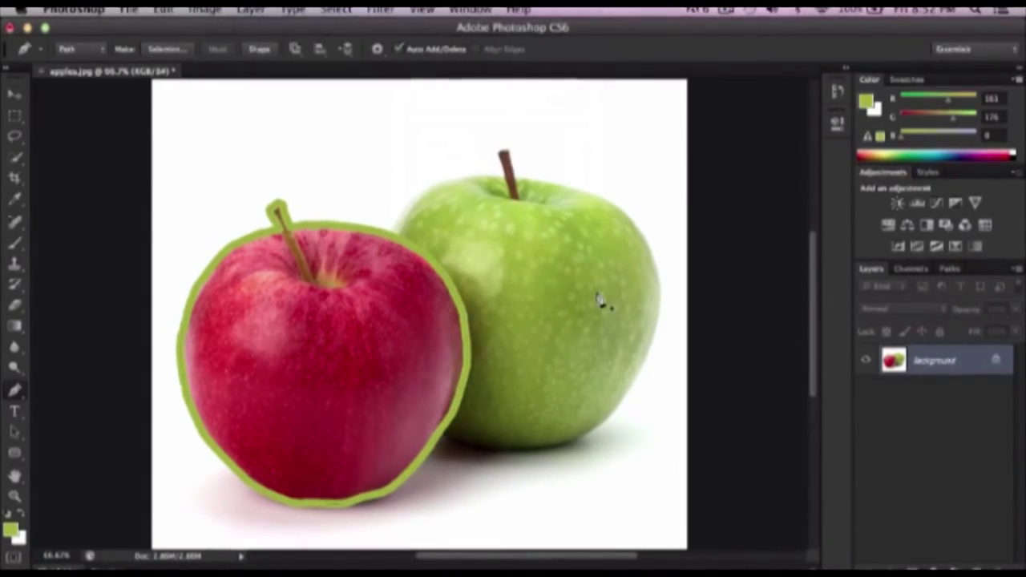
{"action": "key", "text": "ctrl+h"}
{"action": "left_click", "coordinate": [423, 9]}
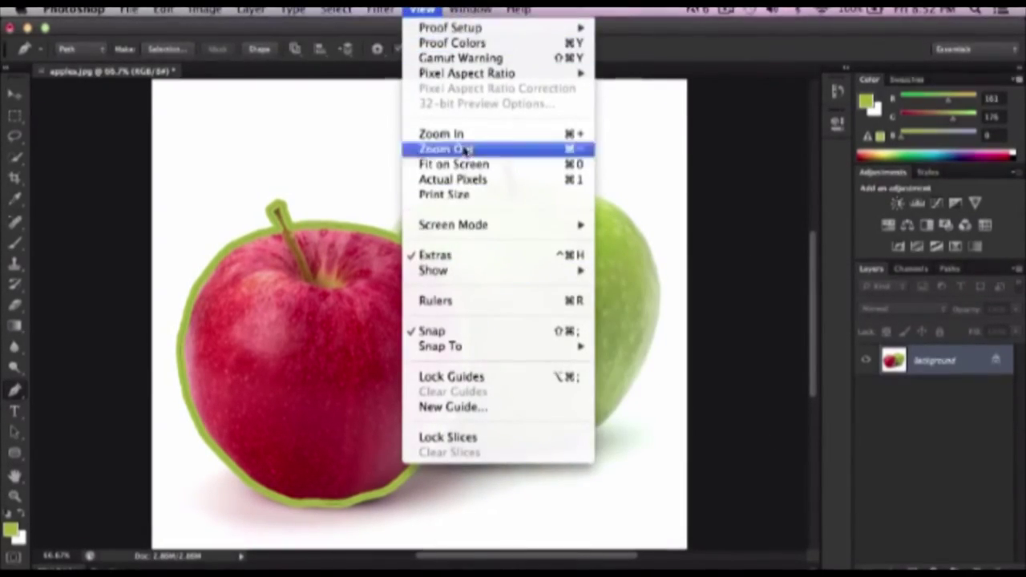
{"action": "mouse_move", "coordinate": [433, 270]}
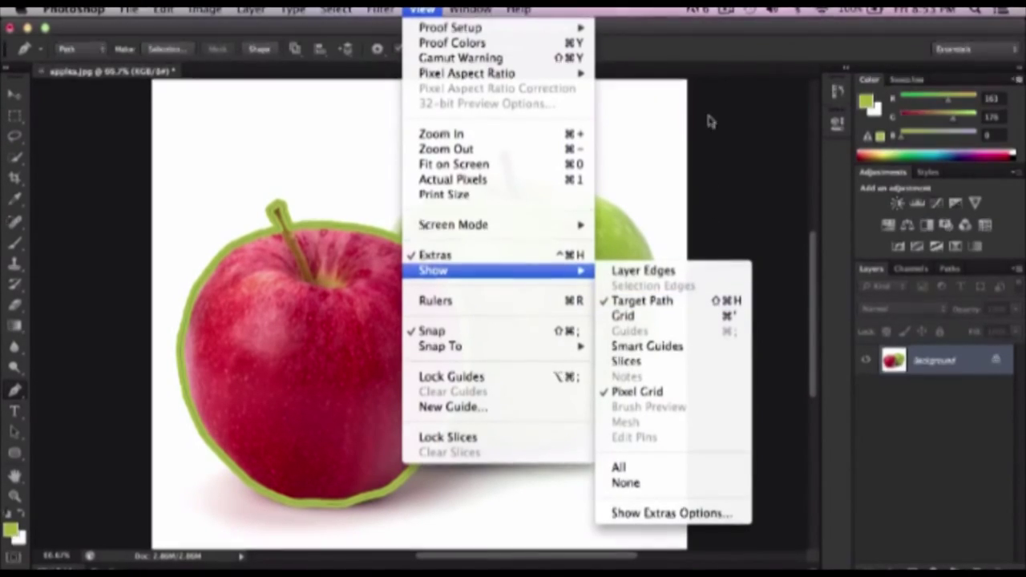
{"action": "left_click", "coordinate": [710, 73]}
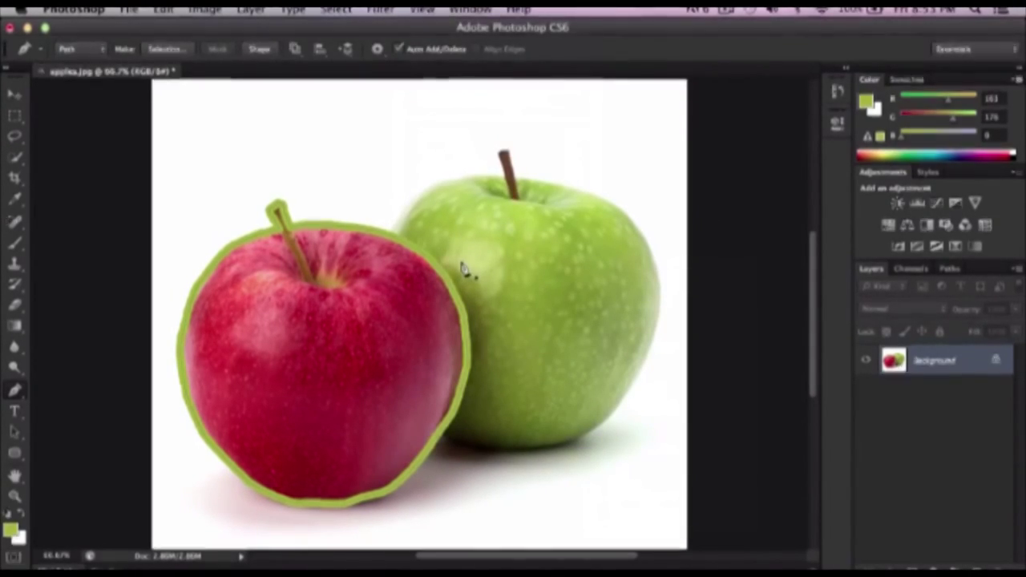
{"action": "key", "text": "ctrl+minus"}
{"action": "key", "text": "ctrl+minus"}
{"action": "key", "text": "ctrl+plus"}
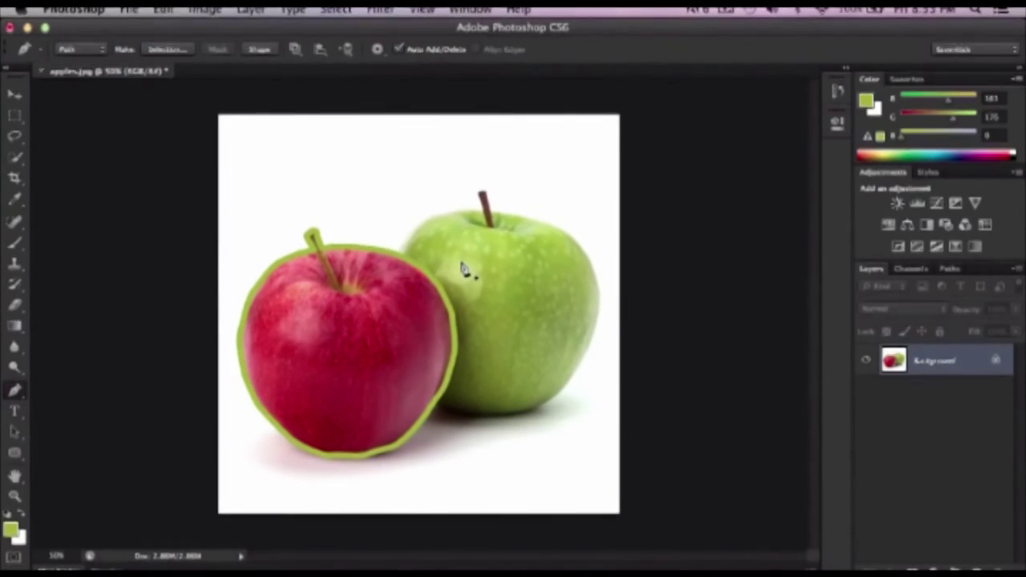